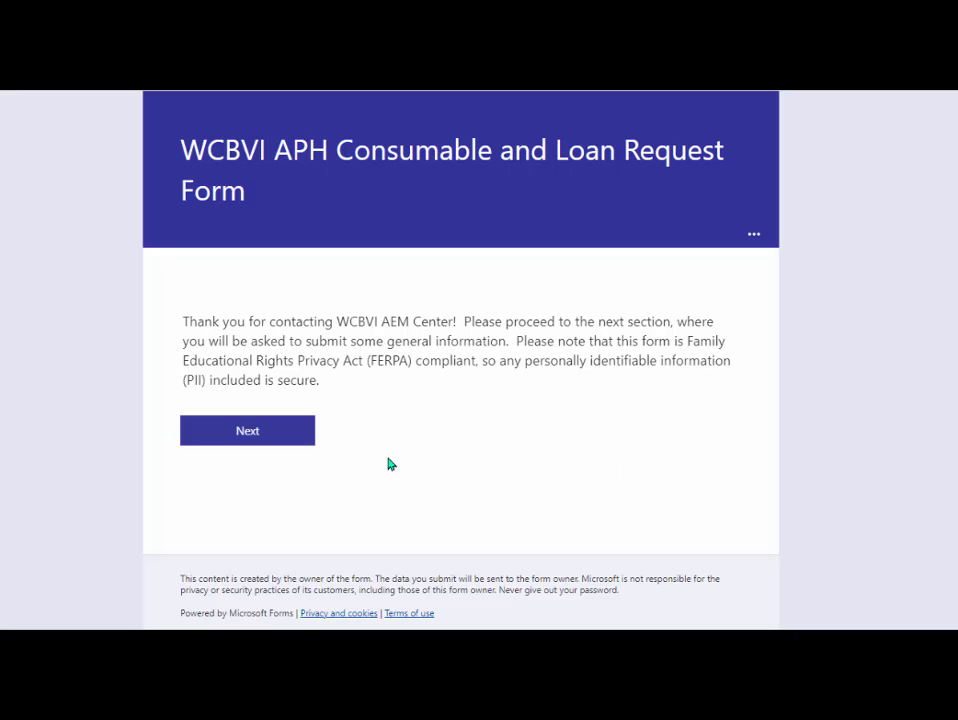
# - Start the request form and enter the student's name, with Hogwarts as the school district, agency or school program
pyautogui.click(232, 439)
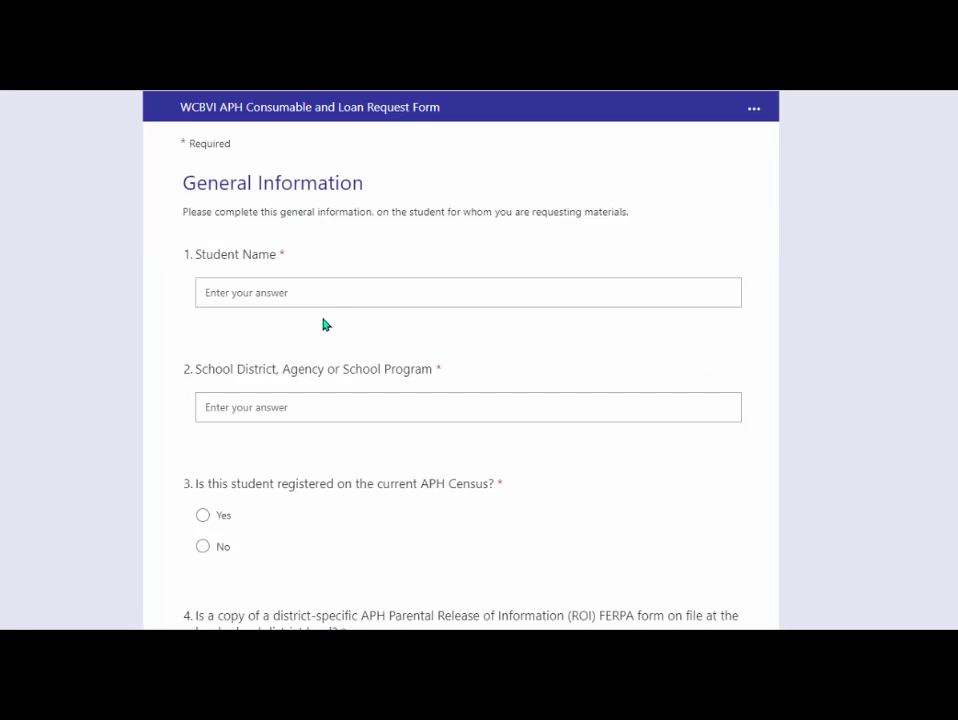
pyautogui.click(342, 287)
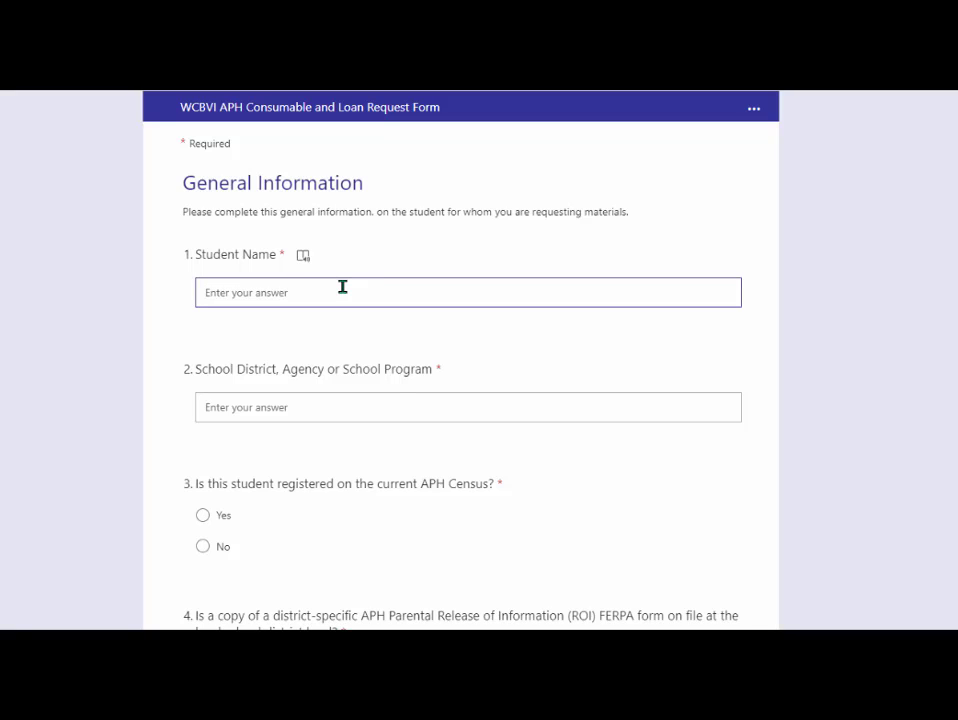
pyautogui.write('Ron Weasley')
pyautogui.scroll(-1, 342, 287)
pyautogui.scroll(-1, 342, 287)
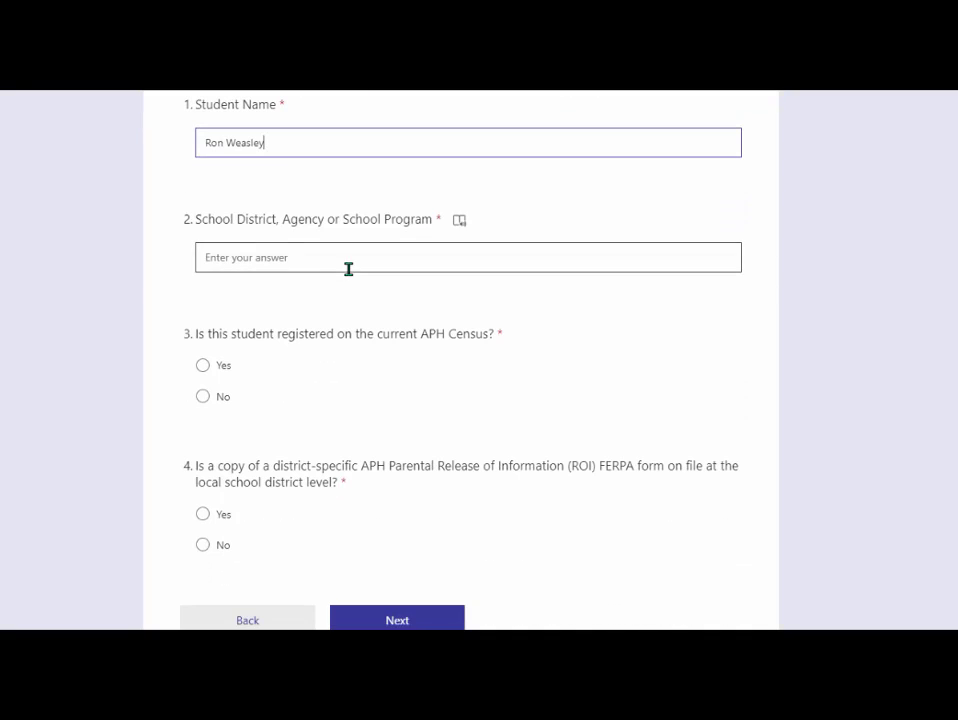
pyautogui.click(351, 261)
pyautogui.write('H')
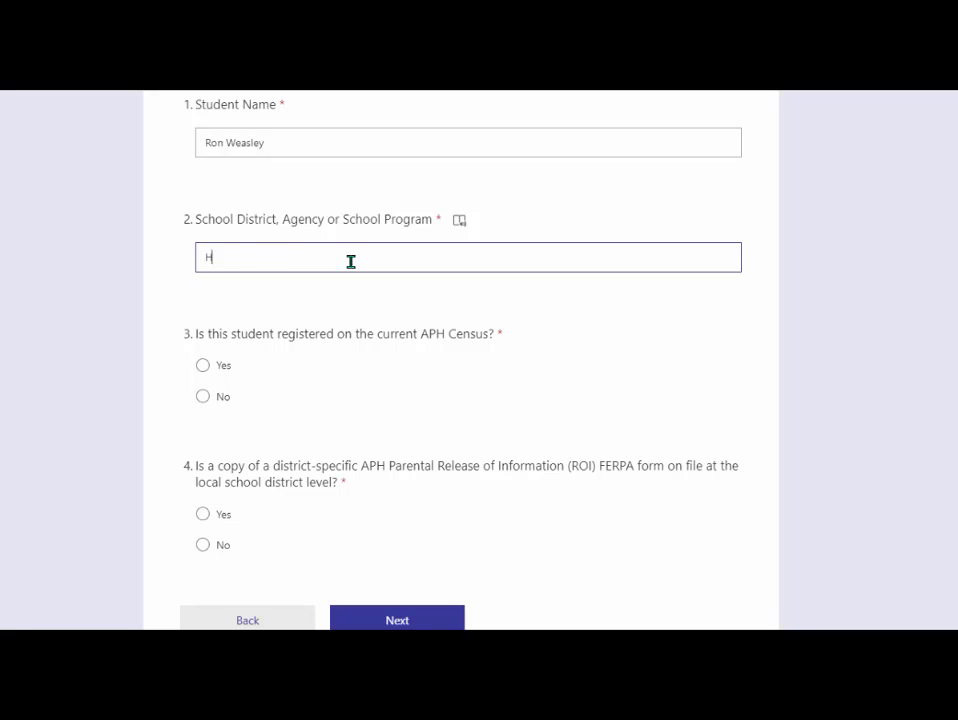
pyautogui.write('ogwarts')
# - Answer Yes to both the APH Census registration and parental release form questions, and proceed to the requester information
pyautogui.scroll(-1, 350, 261)
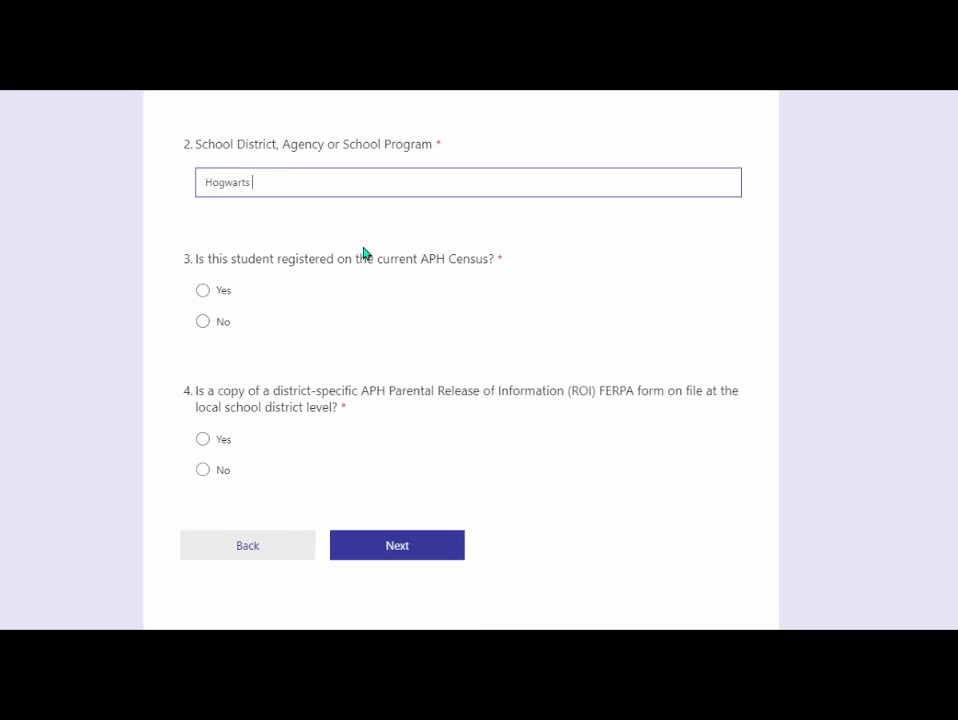
pyautogui.click(205, 290)
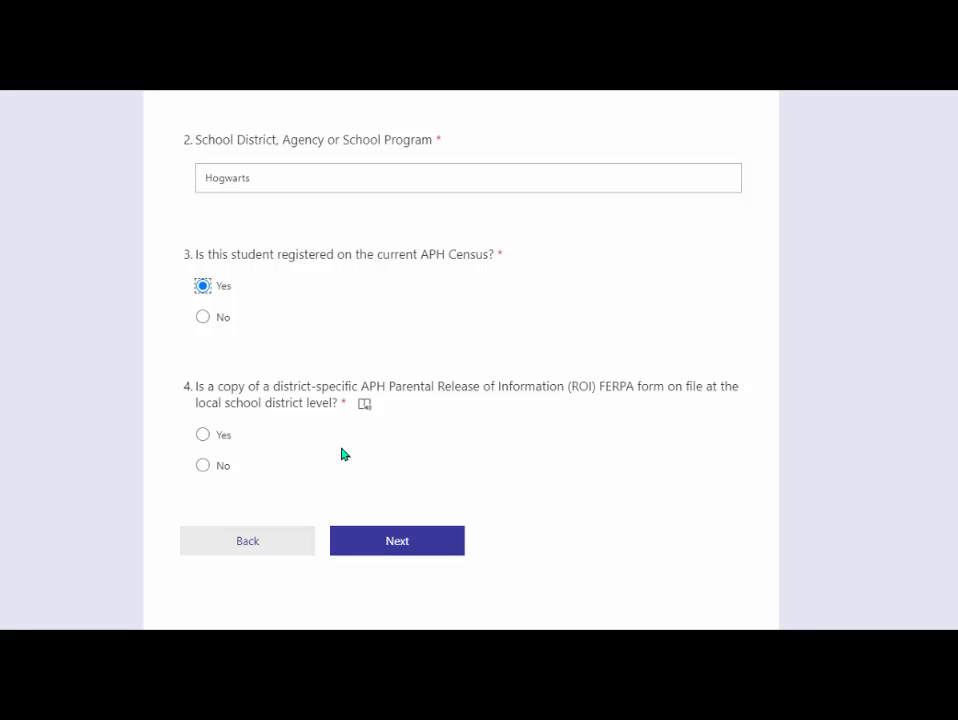
pyautogui.click(204, 435)
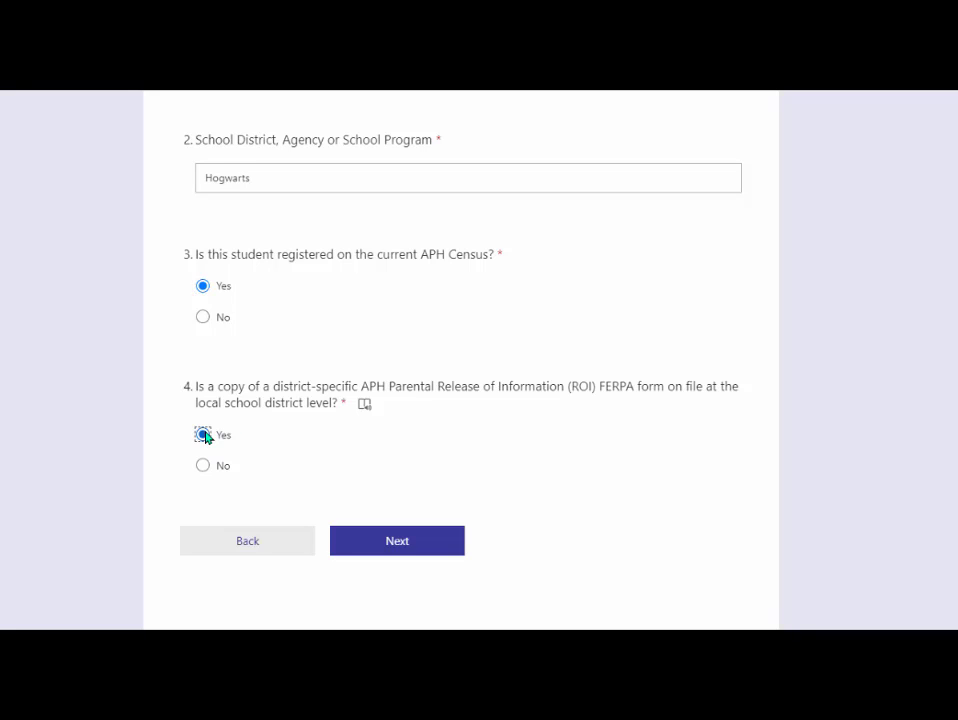
pyautogui.click(400, 541)
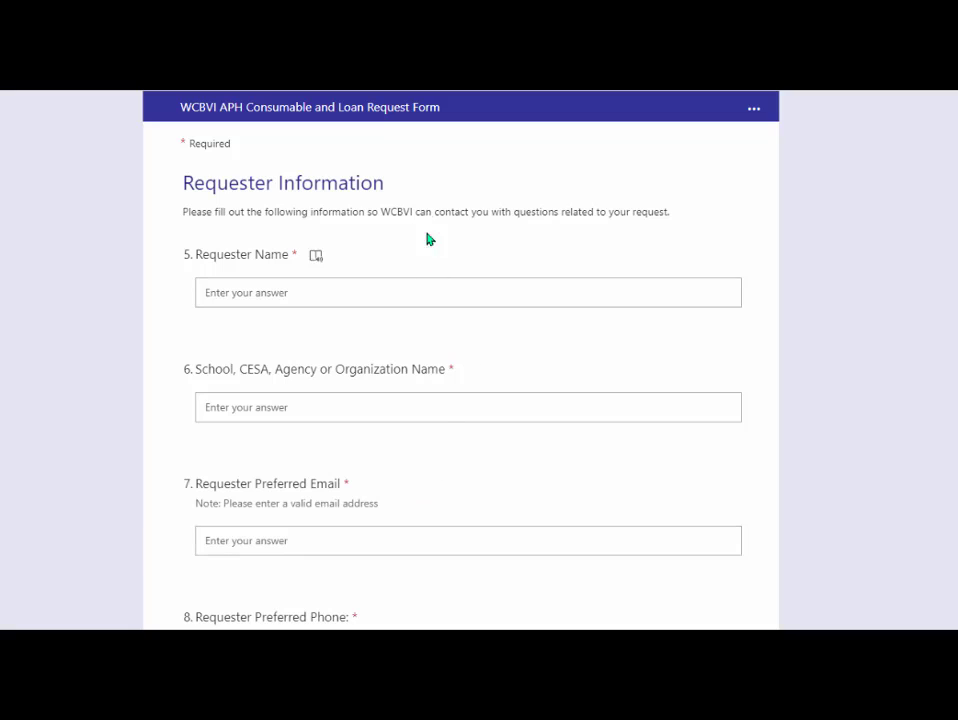
# - Enter the requester's full name and the organization name Hogwarts School of Witchcraft and Wizardry
pyautogui.click(407, 293)
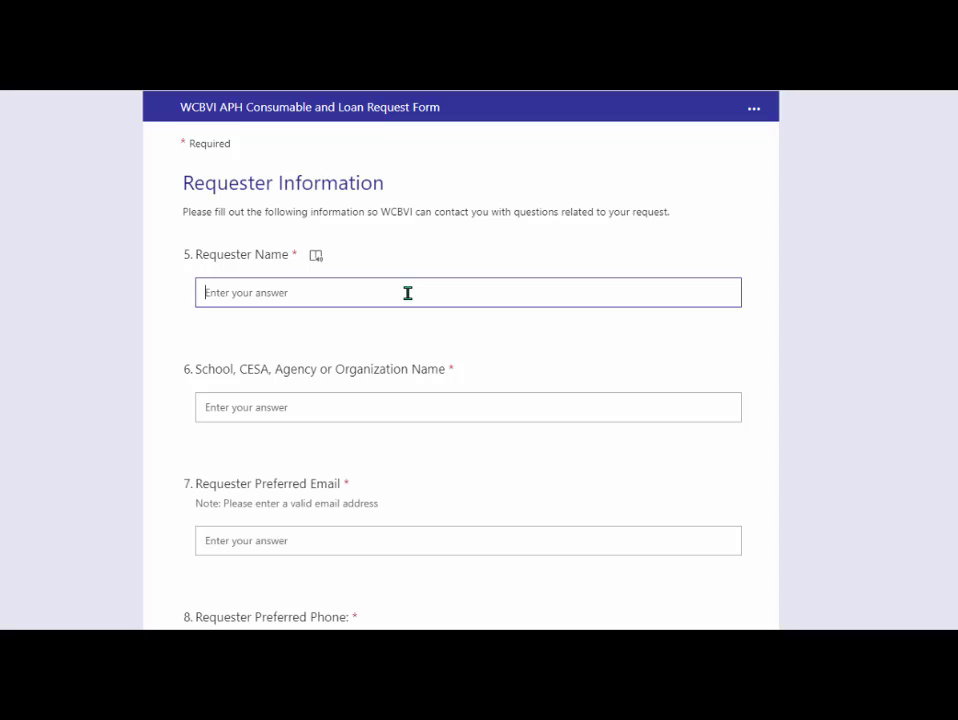
pyautogui.write('Minerva Mcgonagal')
pyautogui.click(387, 404)
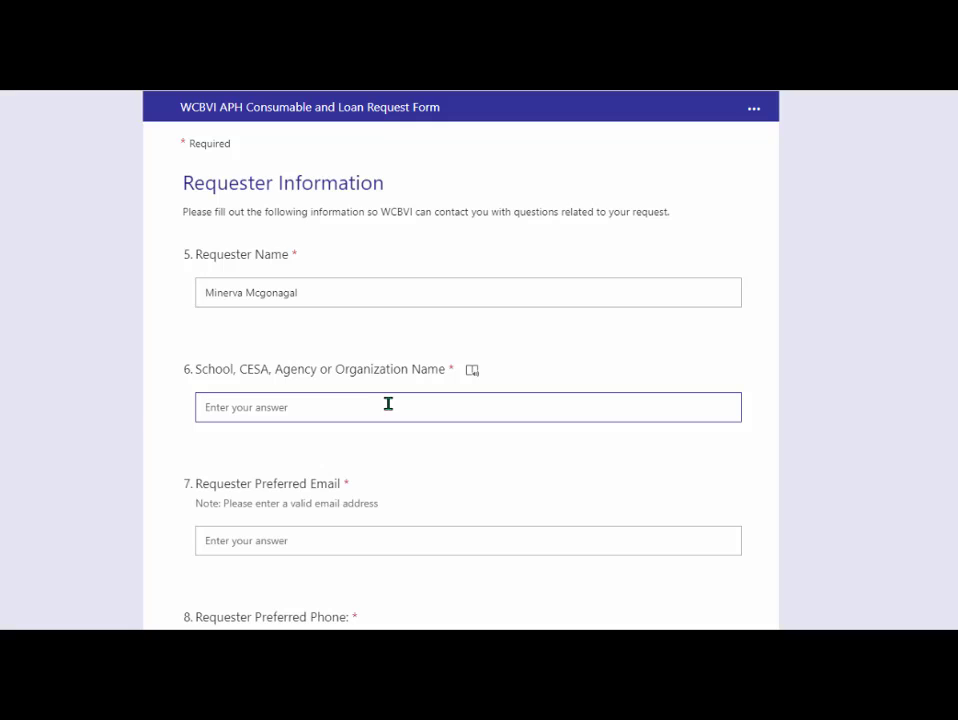
pyautogui.write('Hogwarts School of Witchcraf')
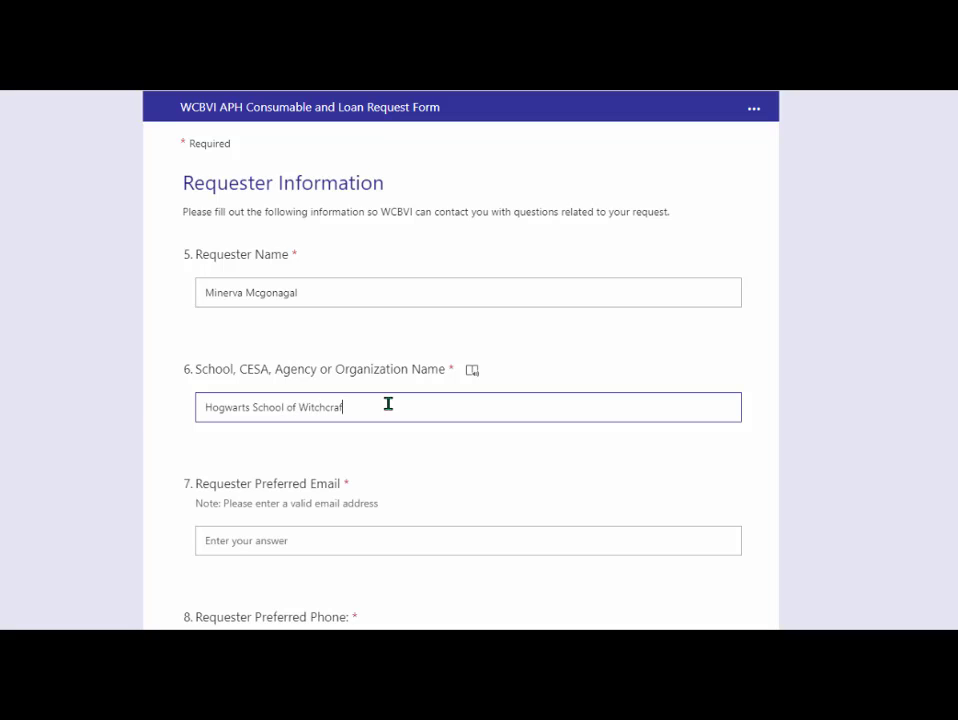
pyautogui.write('t and Wizardry')
# - Fill in the requester's preferred email address and preferred phone number
pyautogui.scroll(-3, 398, 475)
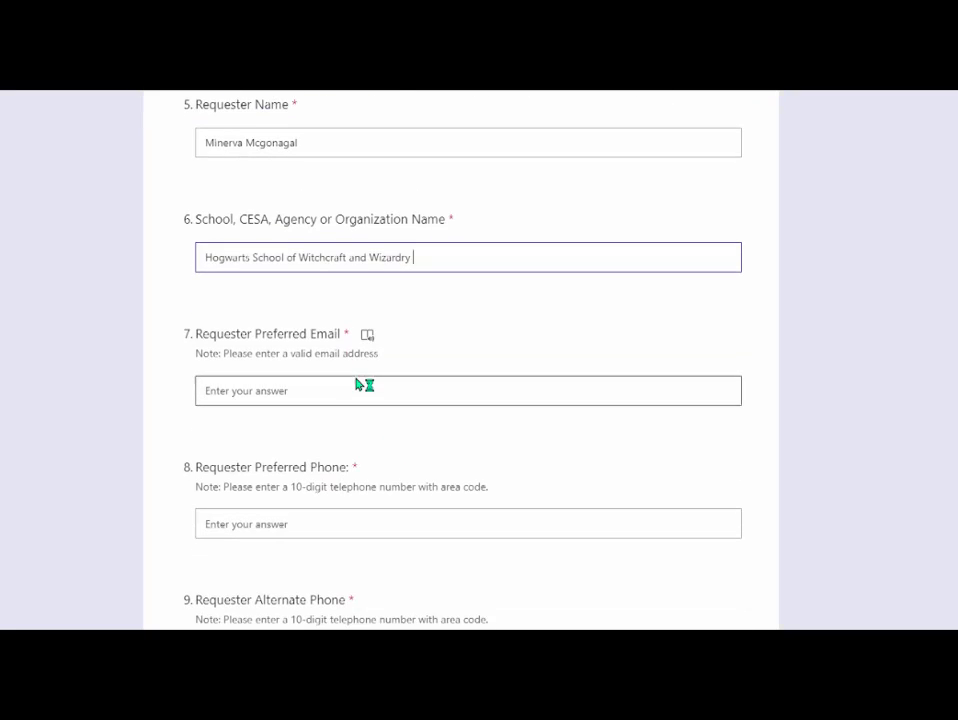
pyautogui.click(355, 379)
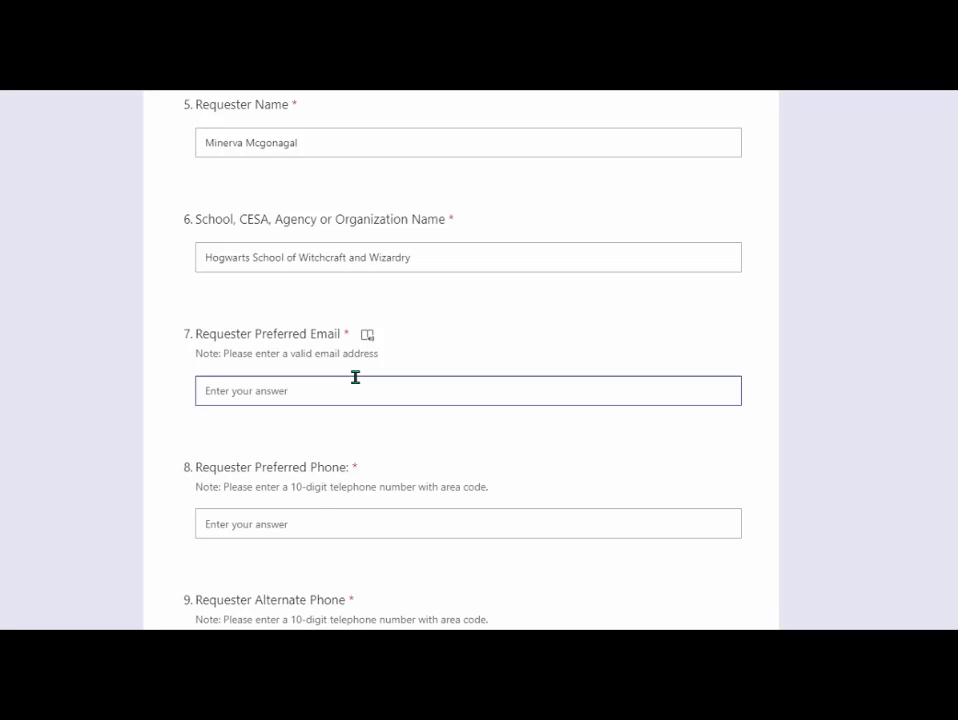
pyautogui.write('Minerva@hogwarts.wiz')
pyautogui.click(315, 528)
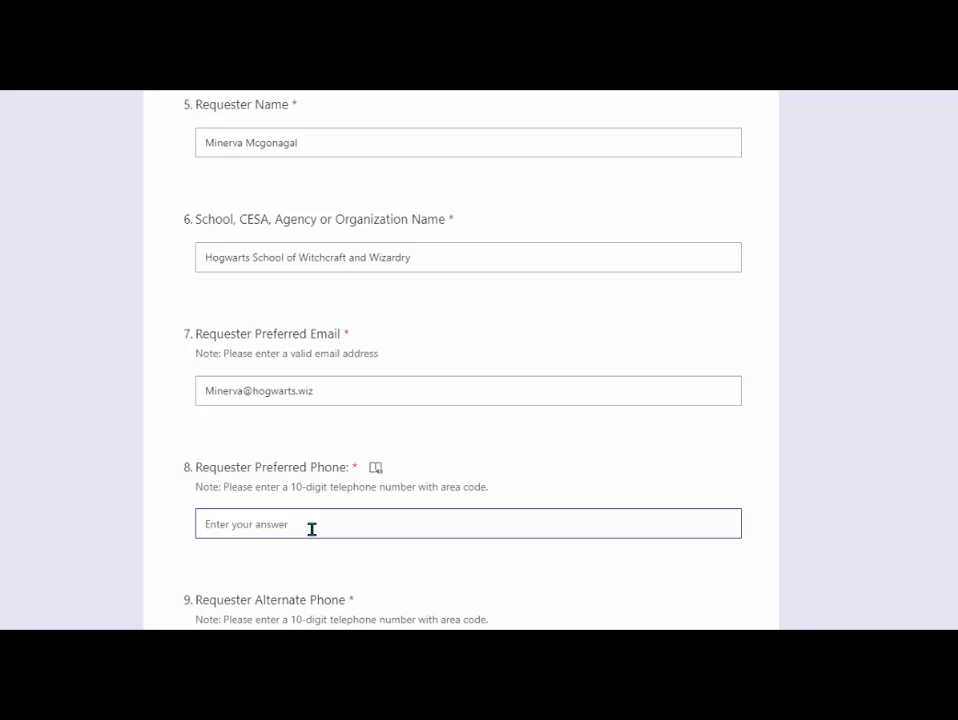
pyautogui.write('123-456-7890')
# - Enter the requester's alternate phone number, choose AM as the best time to call, and proceed to the shipping address section
pyautogui.scroll(-3, 366, 355)
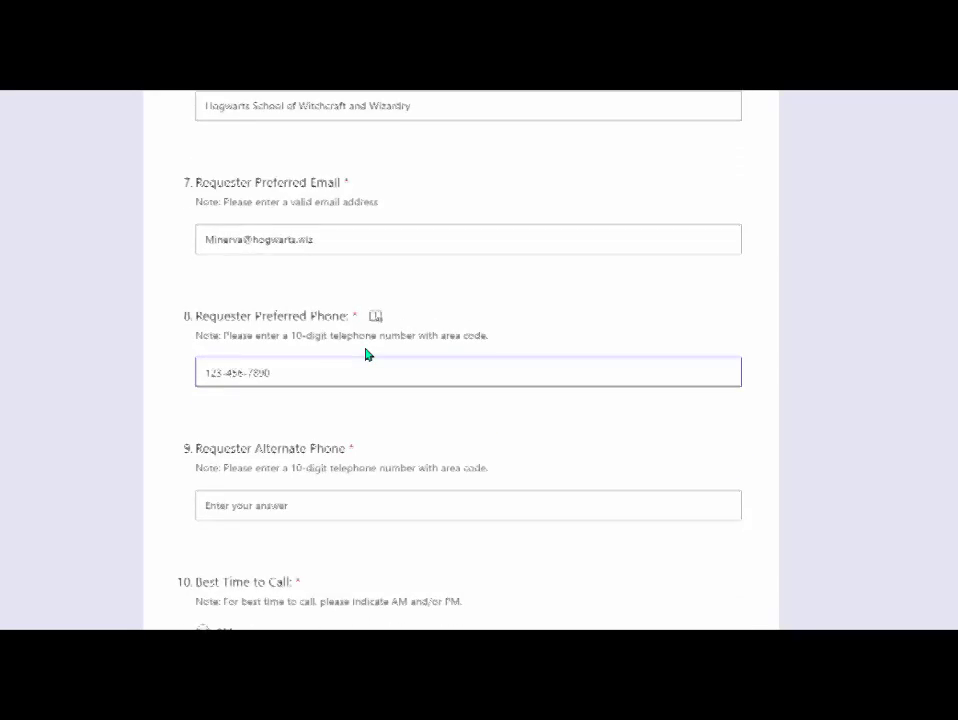
pyautogui.click(359, 355)
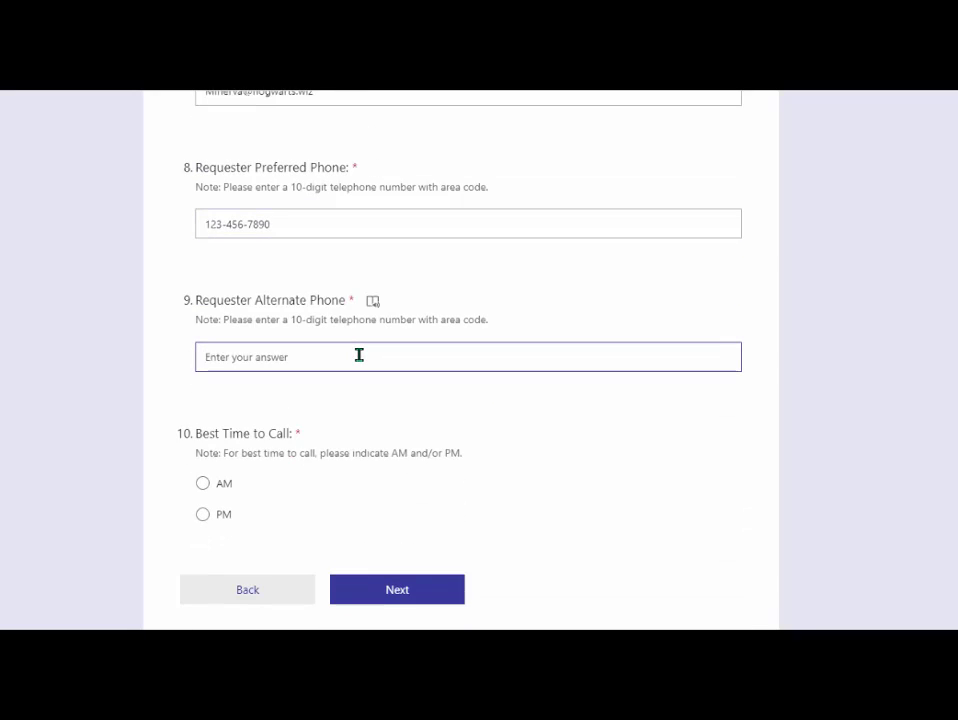
pyautogui.write('098')
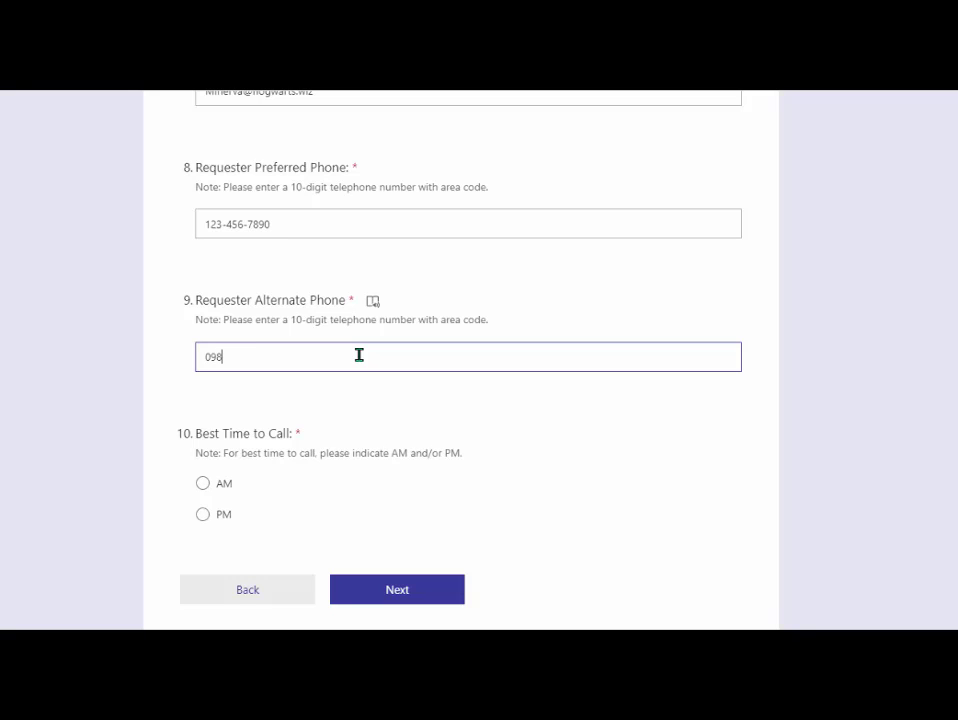
pyautogui.write('-765-4321')
pyautogui.click(203, 485)
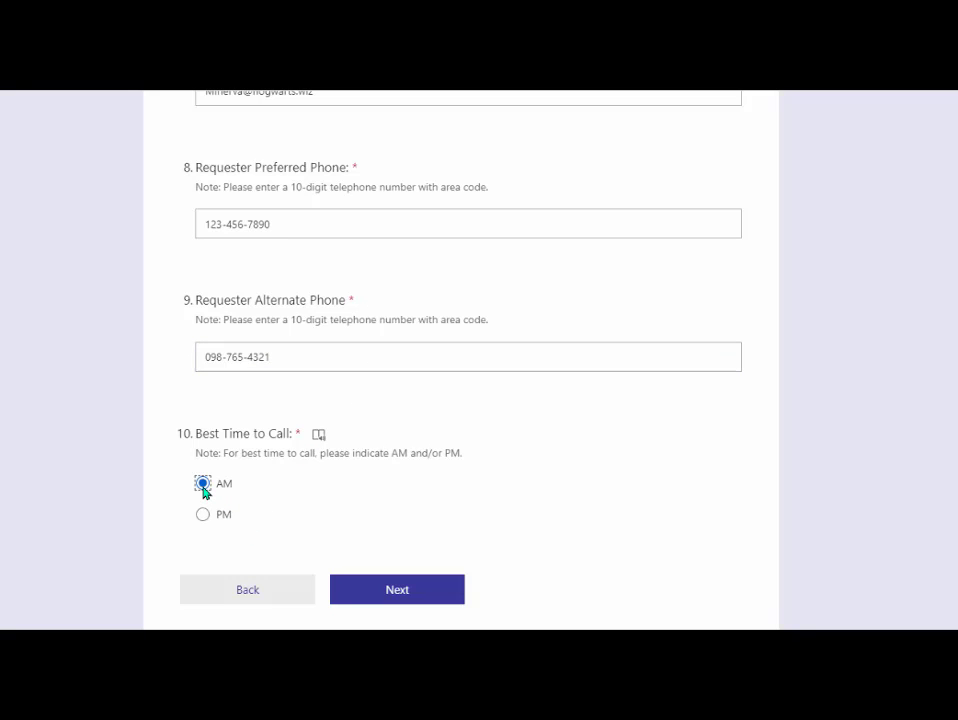
pyautogui.click(397, 590)
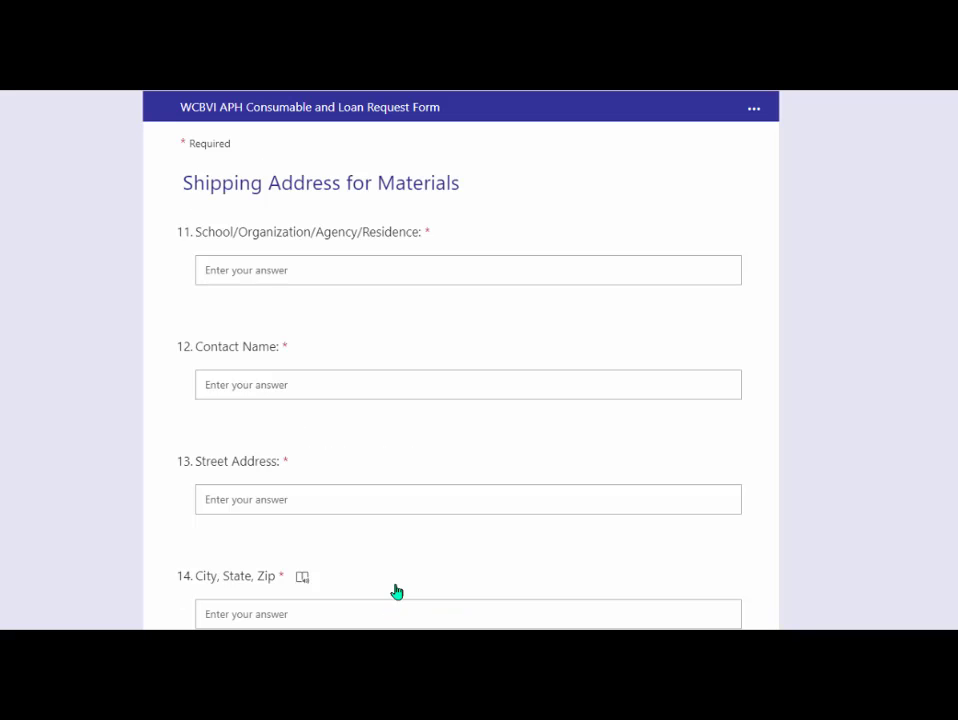
# - Enter Hogwarts School of Witchcraft and Wizardry as the school or organization for the shipping address
pyautogui.click(360, 273)
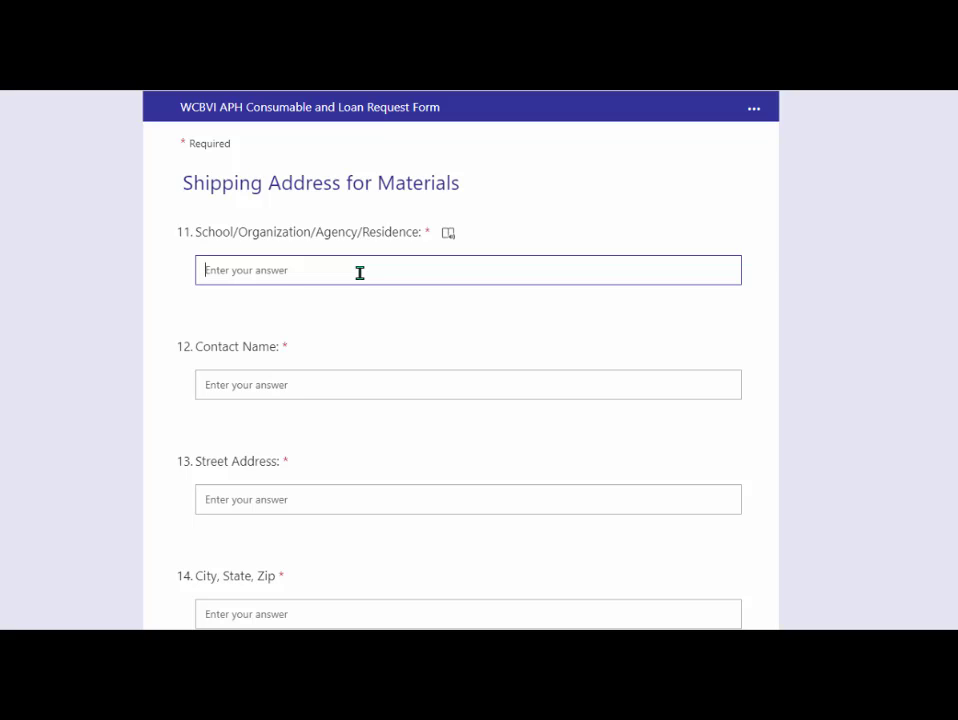
pyautogui.write('Ho')
pyautogui.write('warts School of Witc')
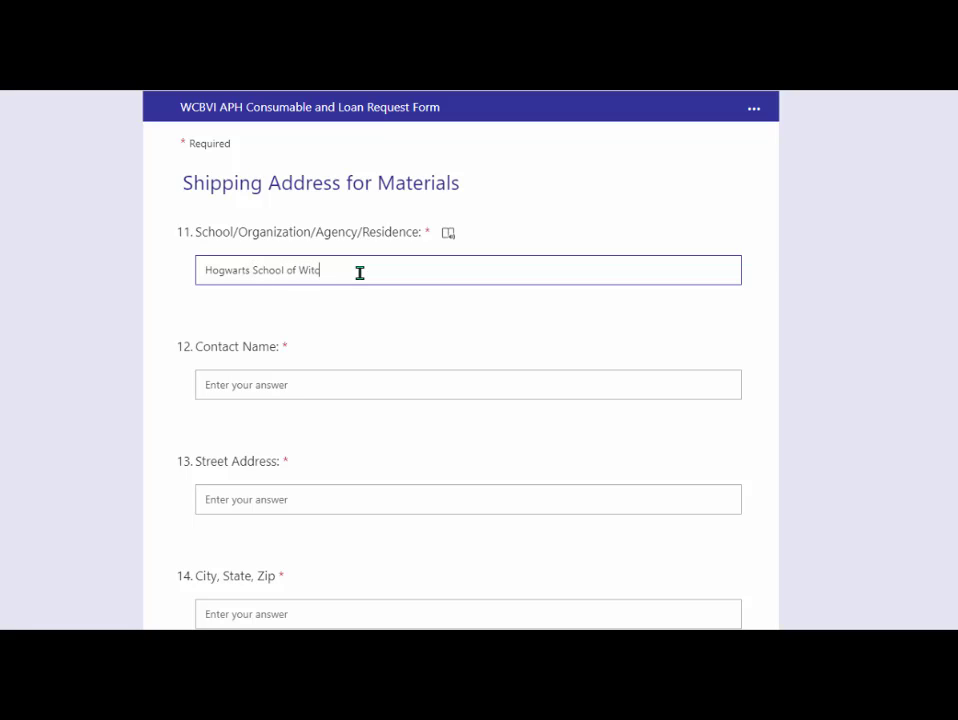
pyautogui.write('hcraft and Wizardy')
pyautogui.press('BackSpace')
pyautogui.write('r')
pyautogui.press('BackSpace')
pyautogui.press('BackSpace')
pyautogui.press('BackSpace')
pyautogui.press('BackSpace')
pyautogui.press('BackSpace')
pyautogui.press('BackSpace')
pyautogui.write('izardry')
# - Fill in the shipping contact's full name and the street address
pyautogui.click(325, 389)
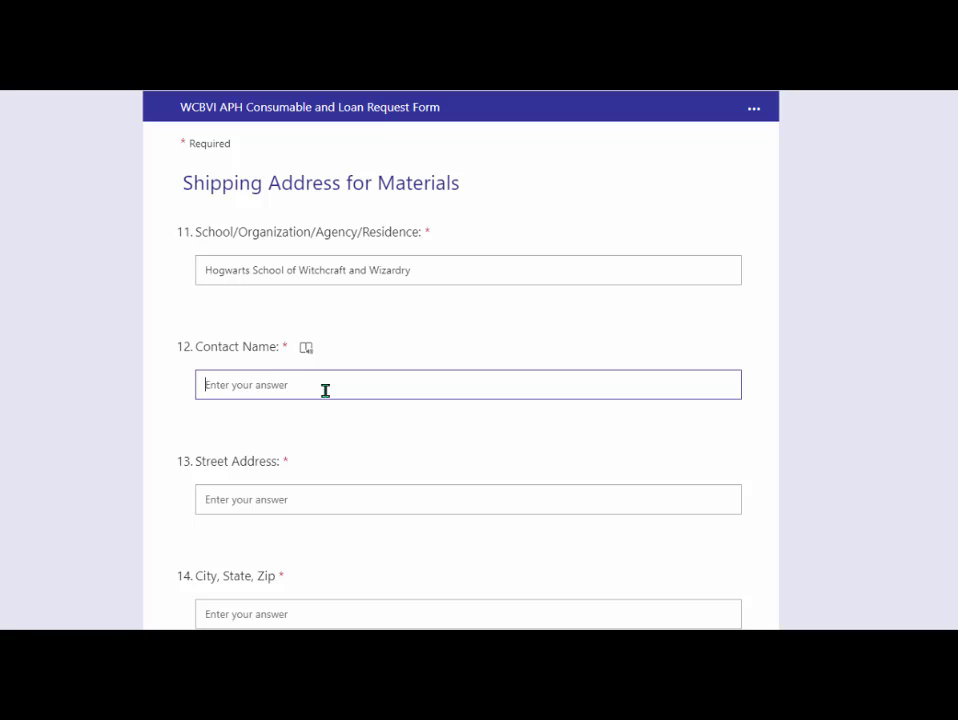
pyautogui.write('Minerva Mcgonagal')
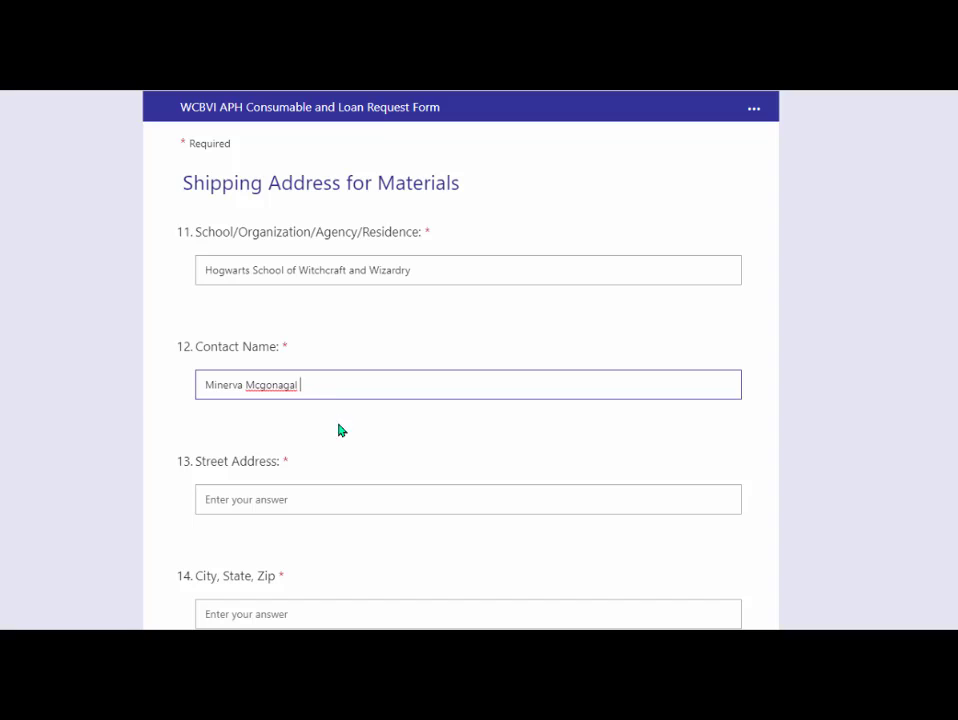
pyautogui.click(359, 500)
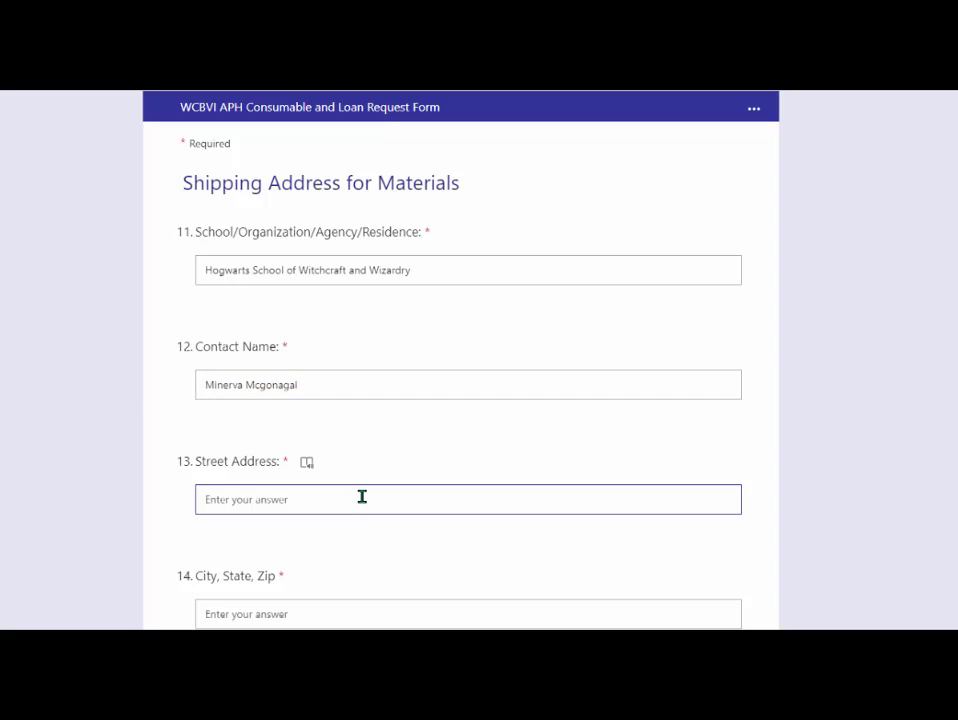
pyautogui.write('1313')
pyautogui.write('Hogwarts Way')
# - Enter the shipping city, state and zip code, and proceed to the section on the kind of help needed
pyautogui.scroll(-1, 360, 505)
pyautogui.click(342, 452)
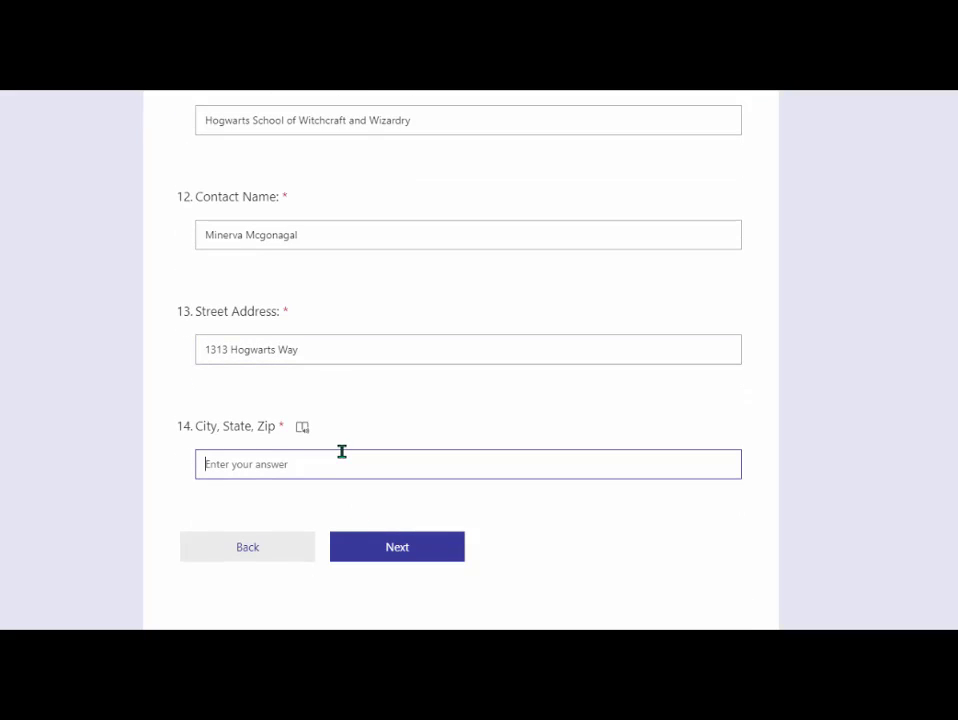
pyautogui.write('WizardingWorld WI')
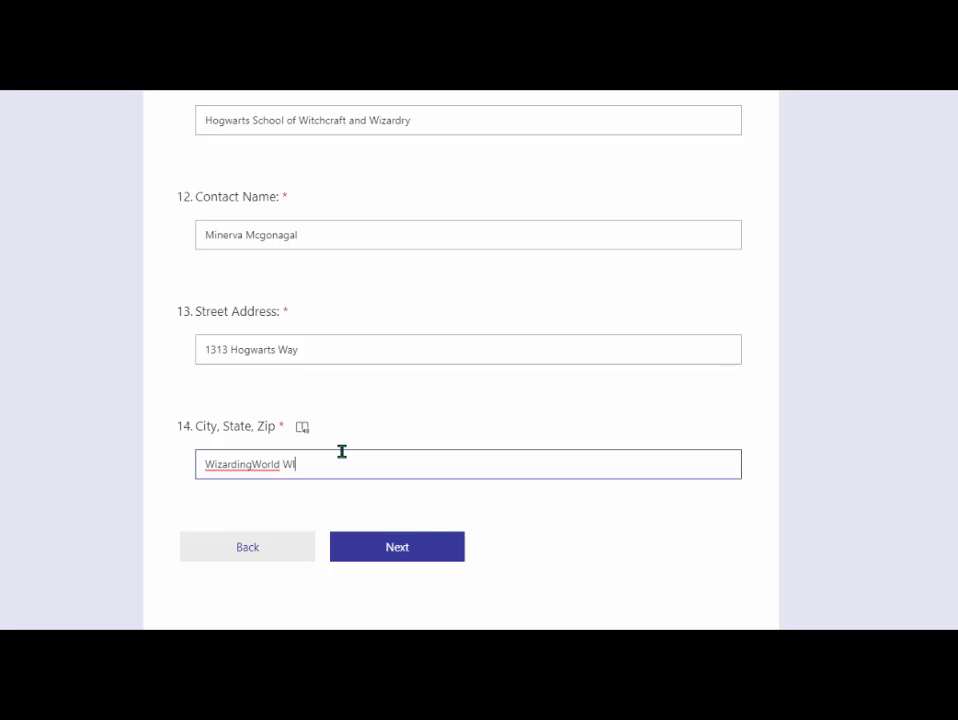
pyautogui.write(', 54558')
pyautogui.click(393, 558)
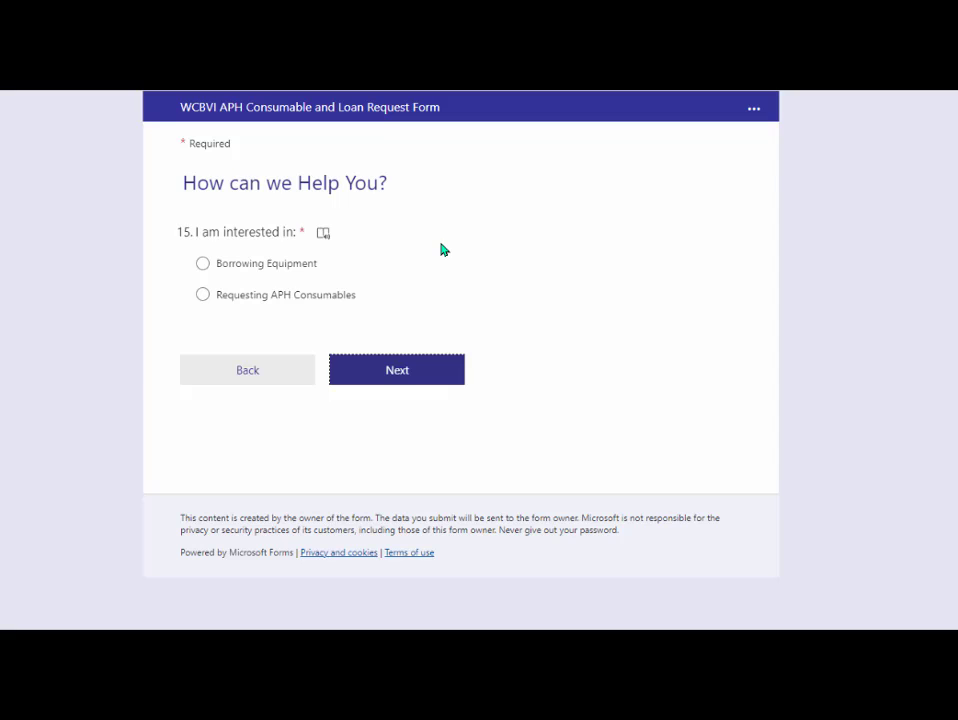
# - Answer the loan questions with Borrowing Equipment, Yes for a brailler and Standard Perkins Brailler as its type, continuing to the LEA information
pyautogui.click(206, 265)
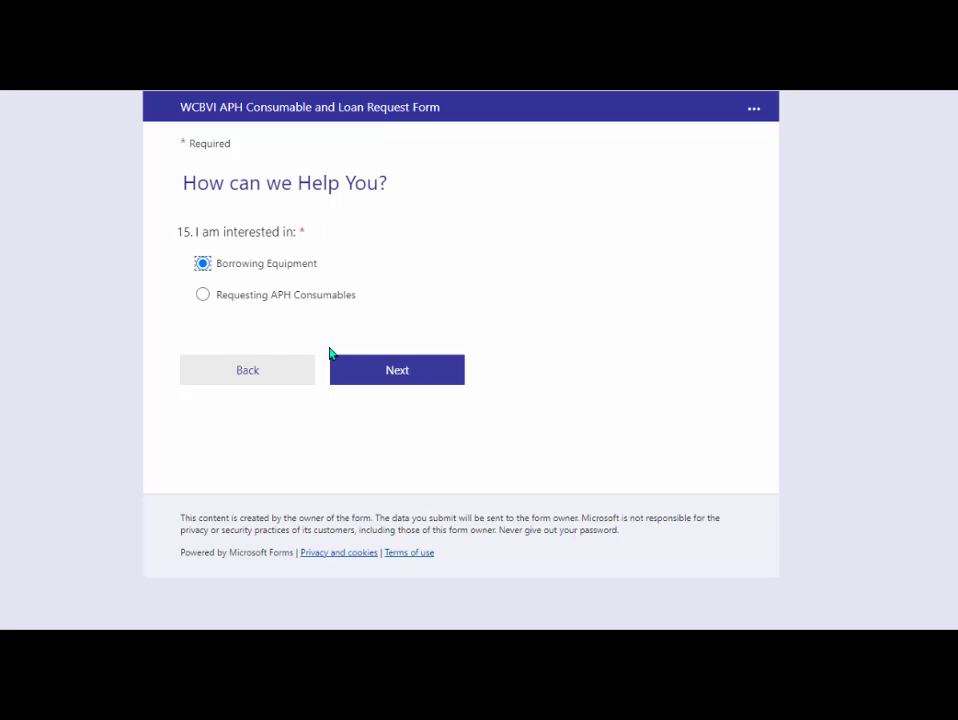
pyautogui.click(400, 375)
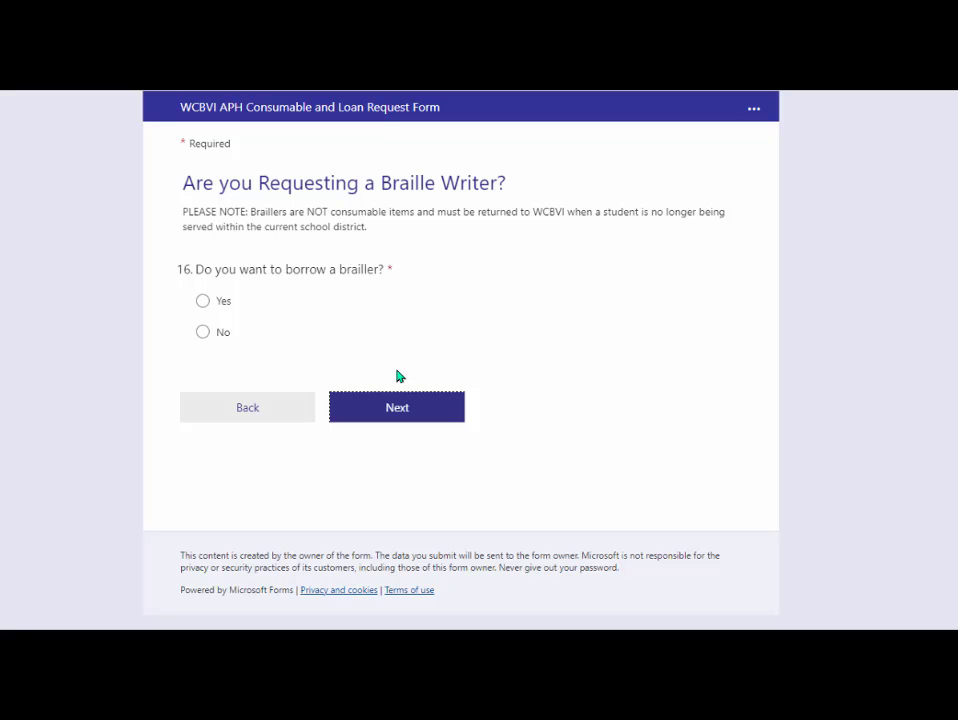
pyautogui.click(205, 303)
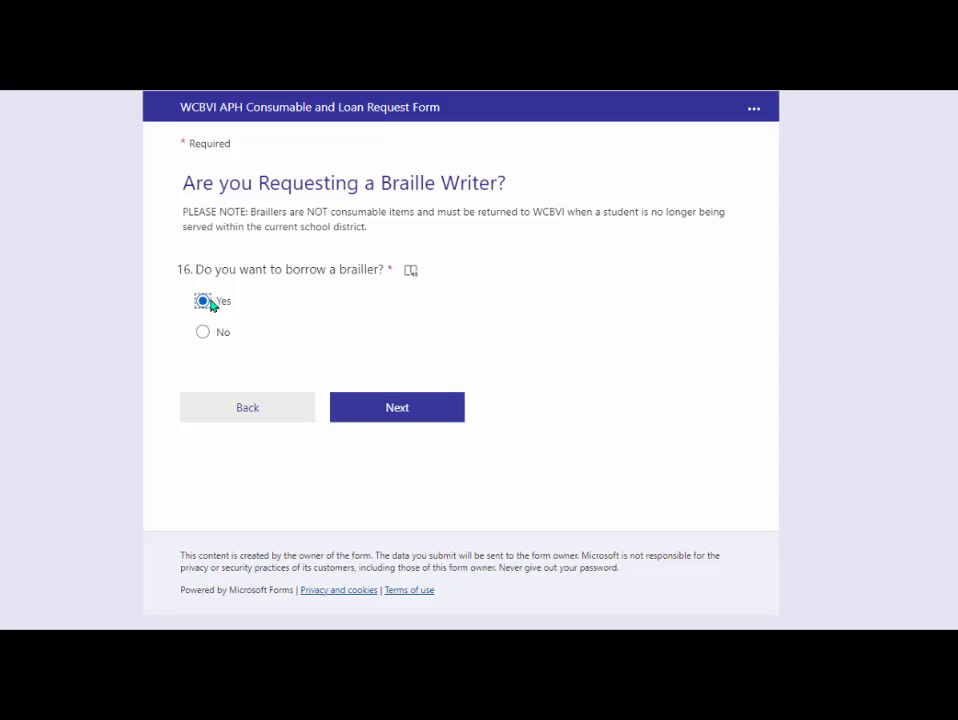
pyautogui.click(413, 411)
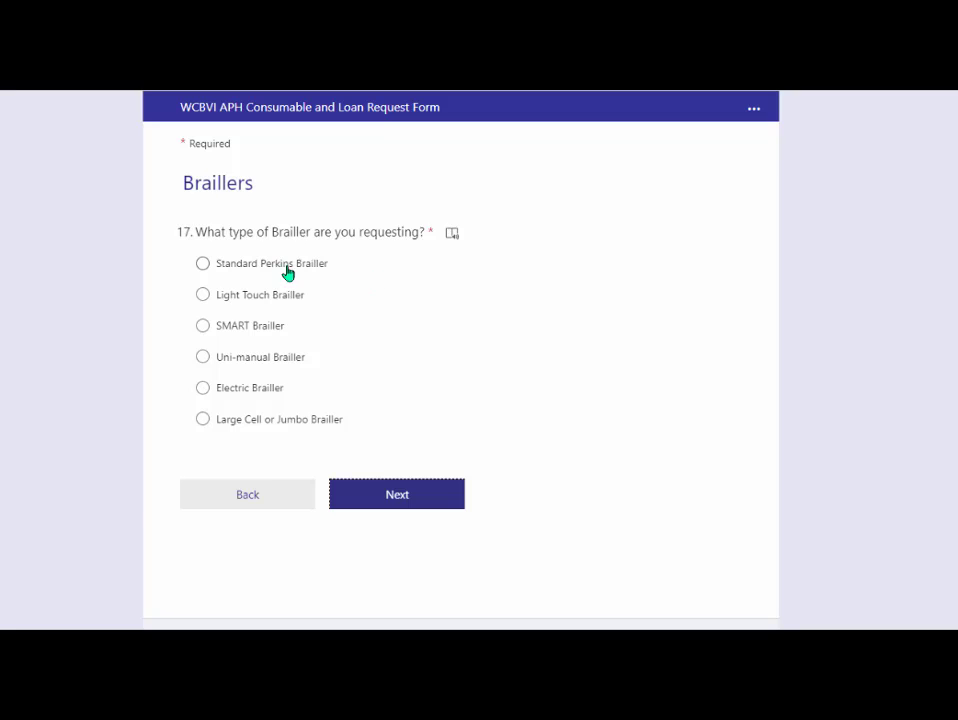
pyautogui.click(203, 264)
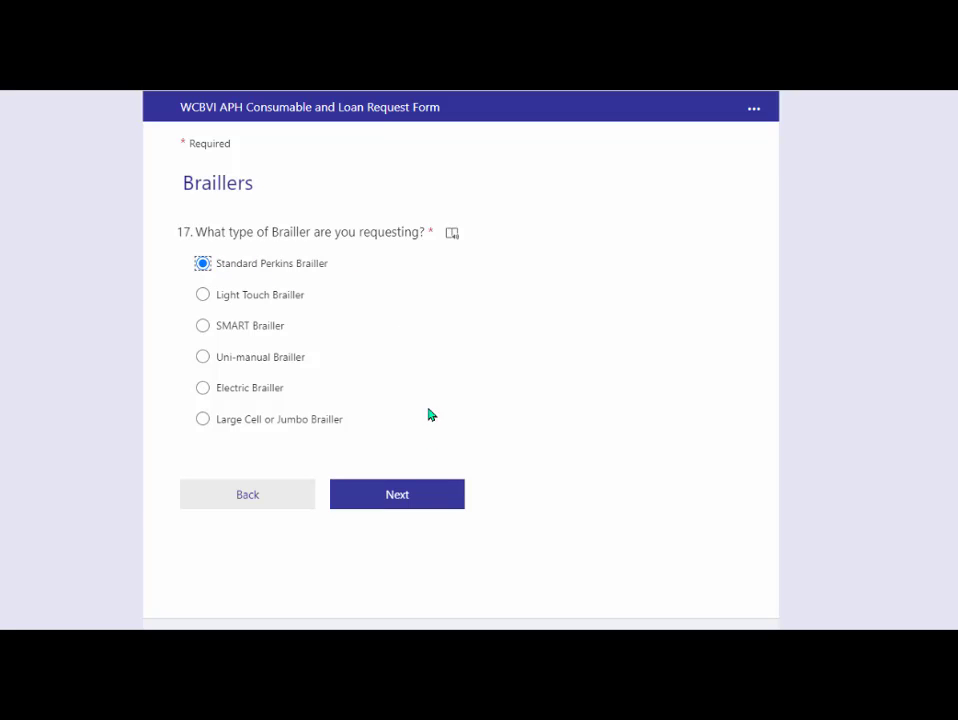
pyautogui.click(405, 497)
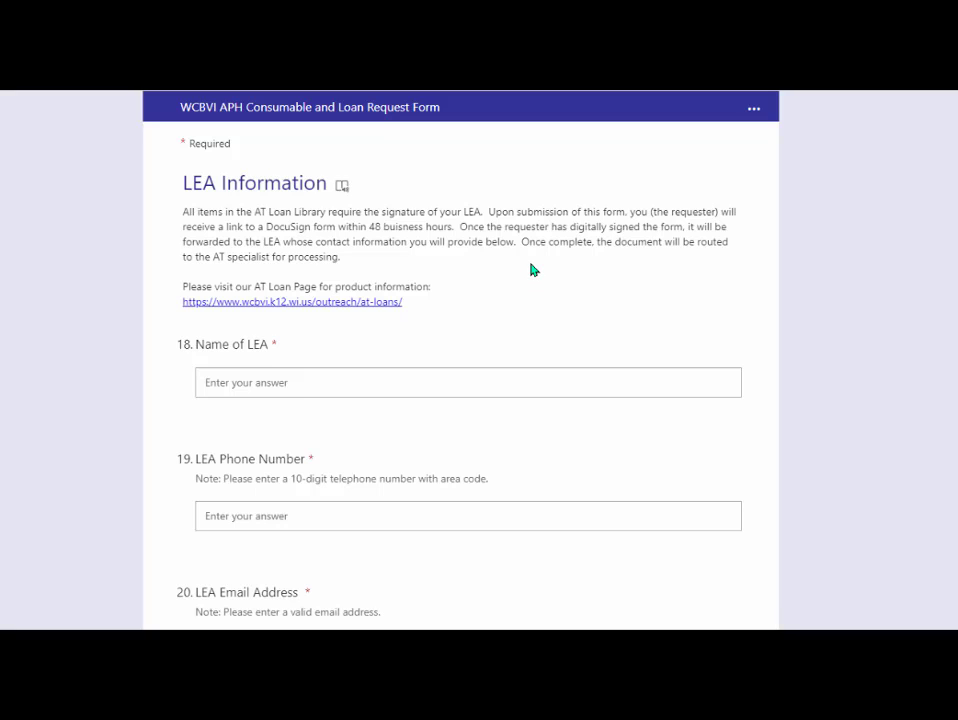
# - Enter the LEA's full name in the LEA information section
pyautogui.click(391, 373)
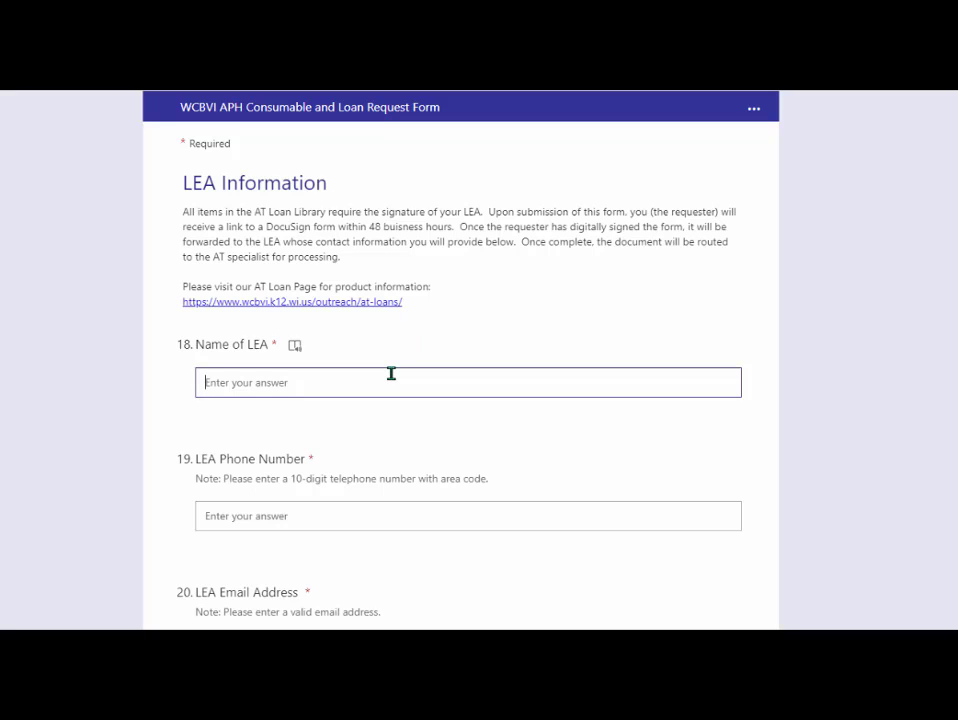
pyautogui.write('Albus Dumbledore')
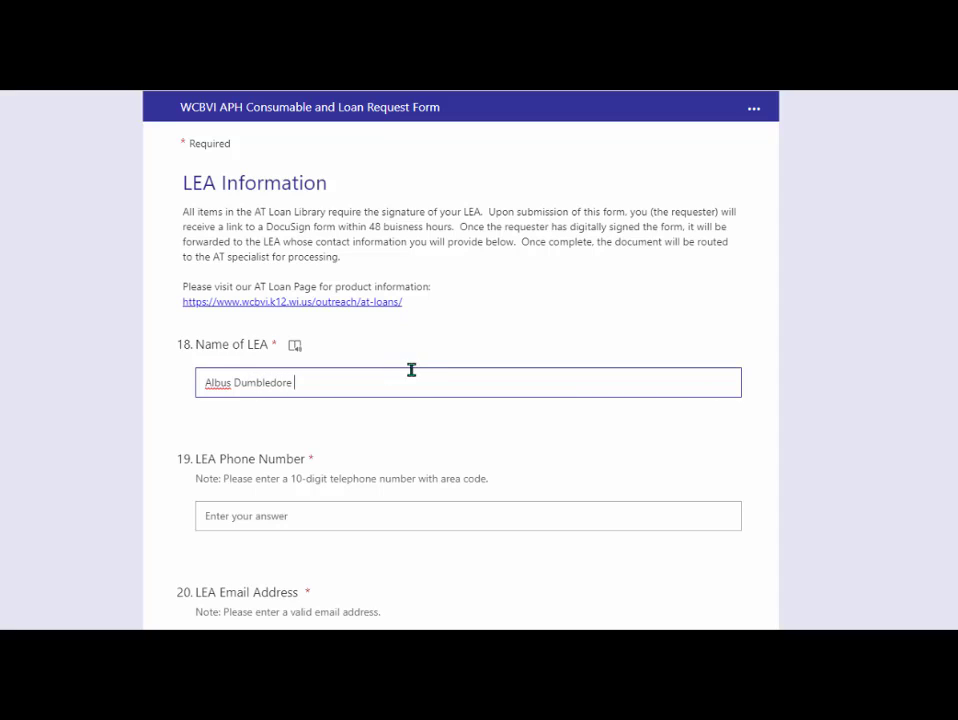
# - Fill in the LEA's phone number and email address, and submit the completed loan request form
pyautogui.click(358, 513)
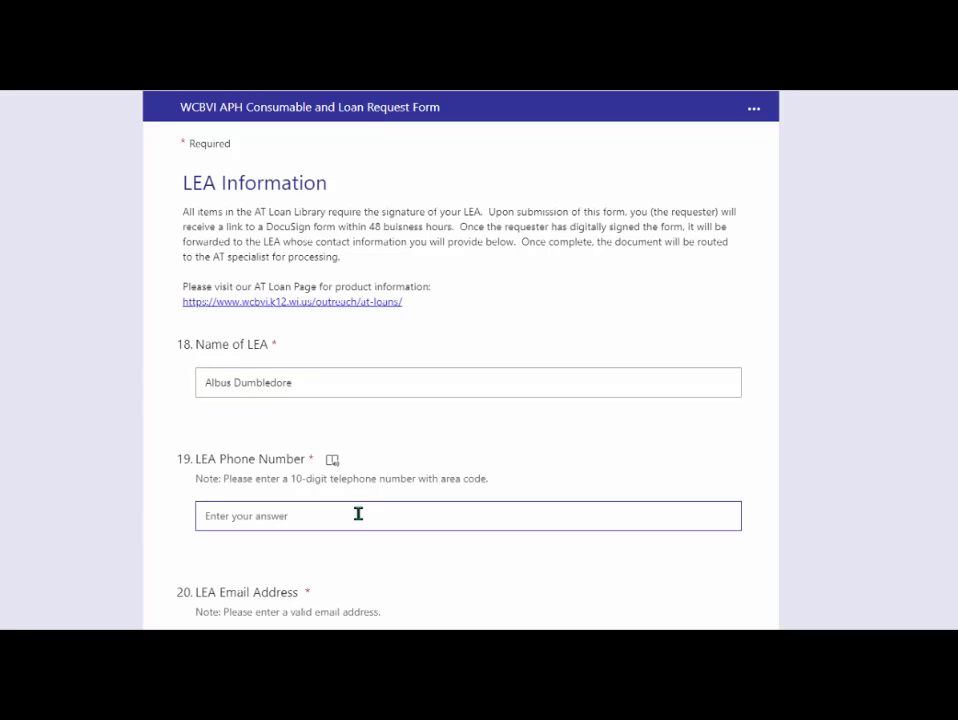
pyautogui.write('555-666-7777')
pyautogui.scroll(-2, 358, 513)
pyautogui.click(353, 508)
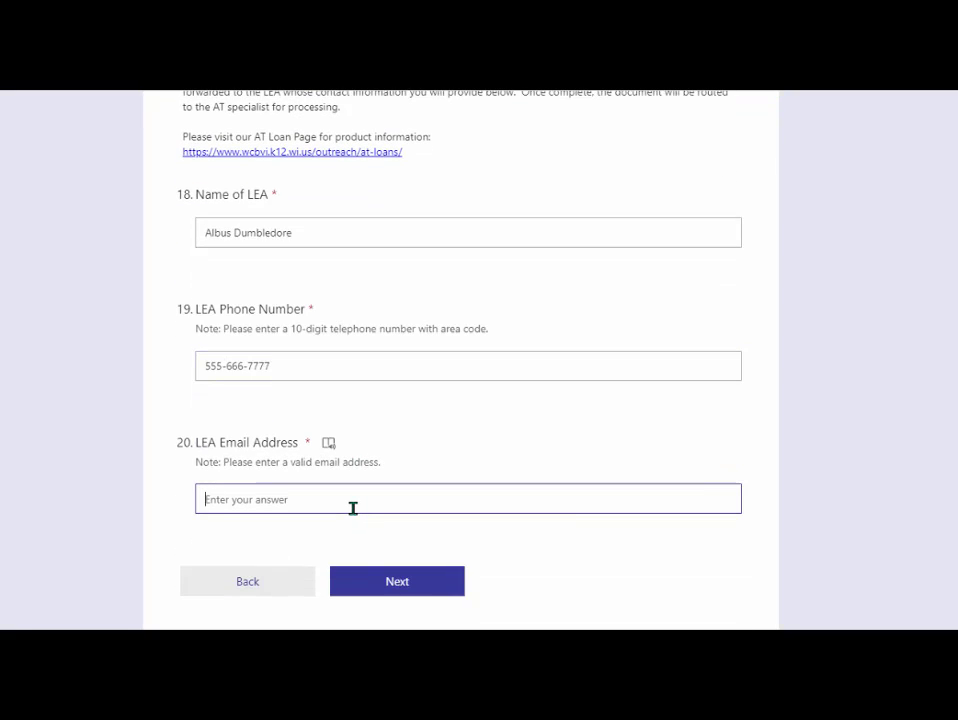
pyautogui.write('al')
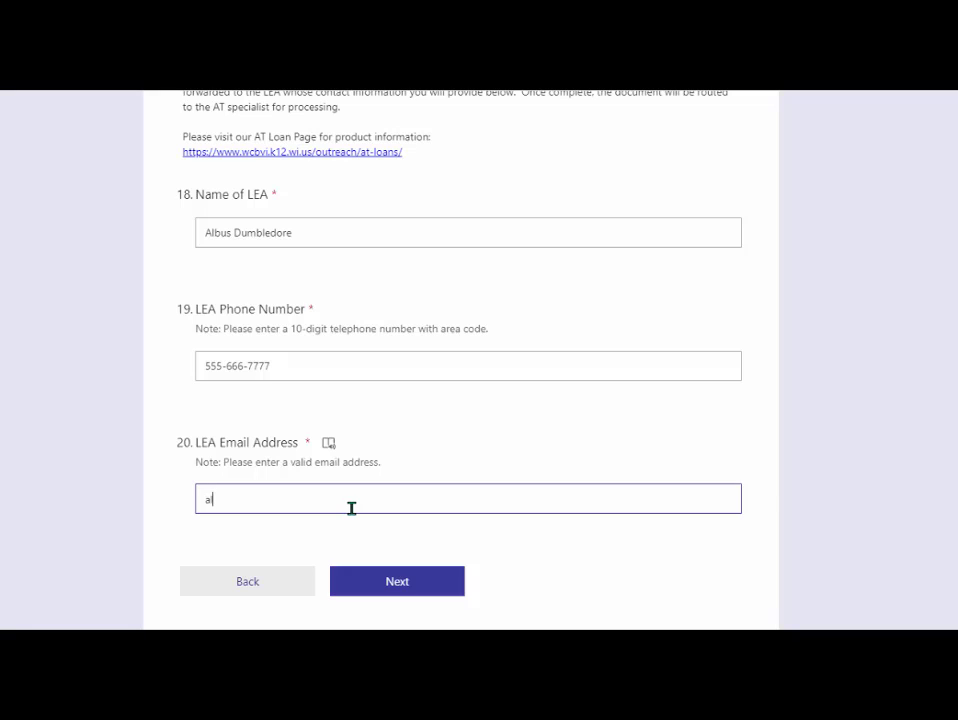
pyautogui.write('bus@hogwart')
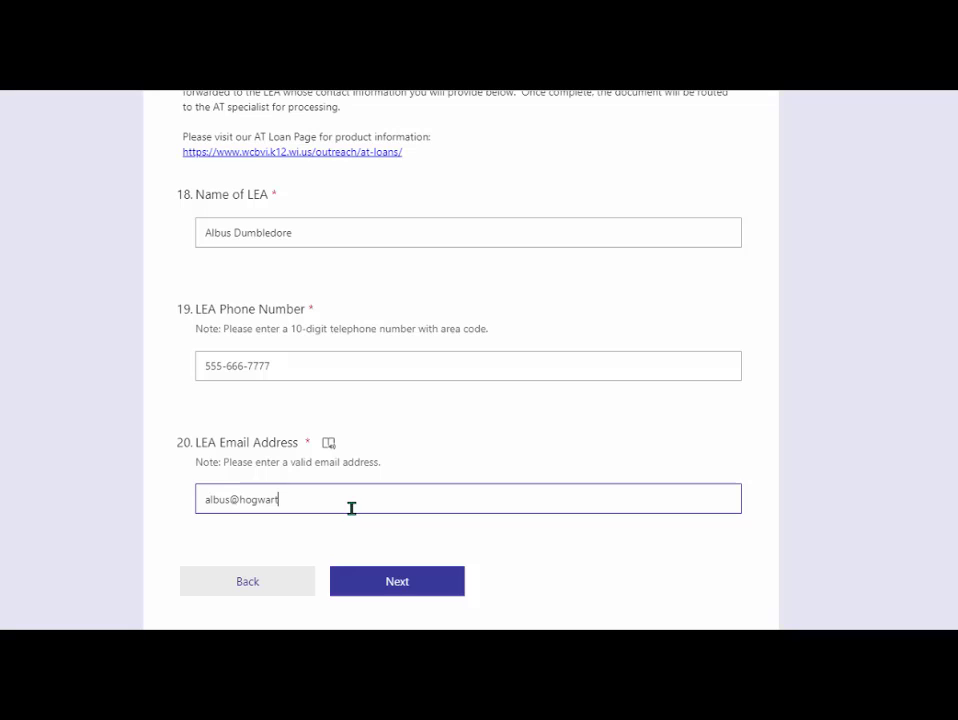
pyautogui.write('s.wiz')
pyautogui.click(410, 590)
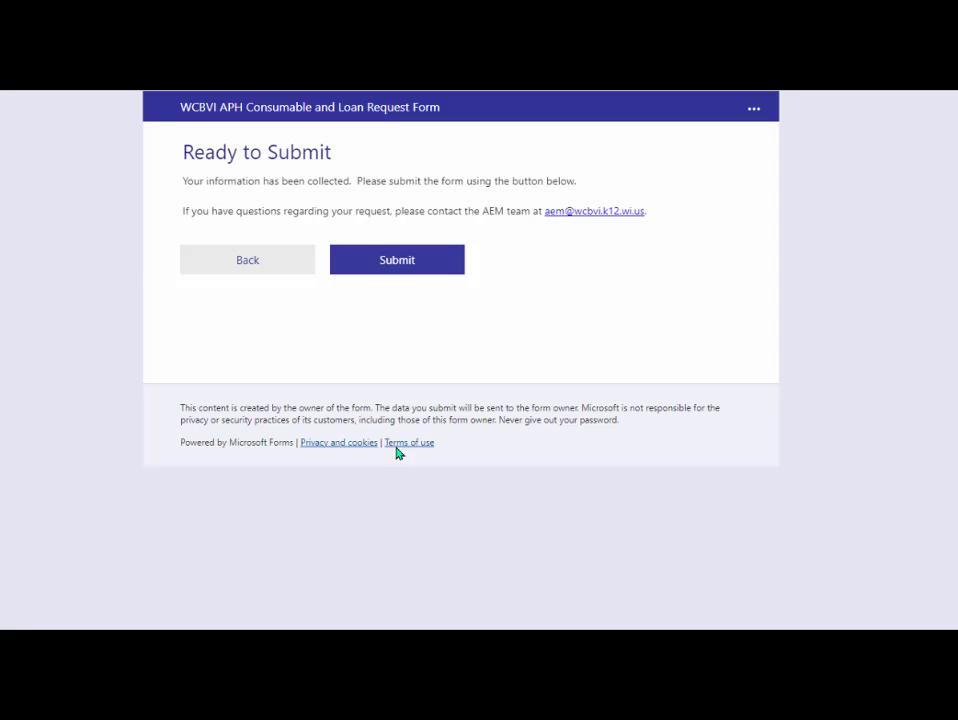
pyautogui.click(386, 266)
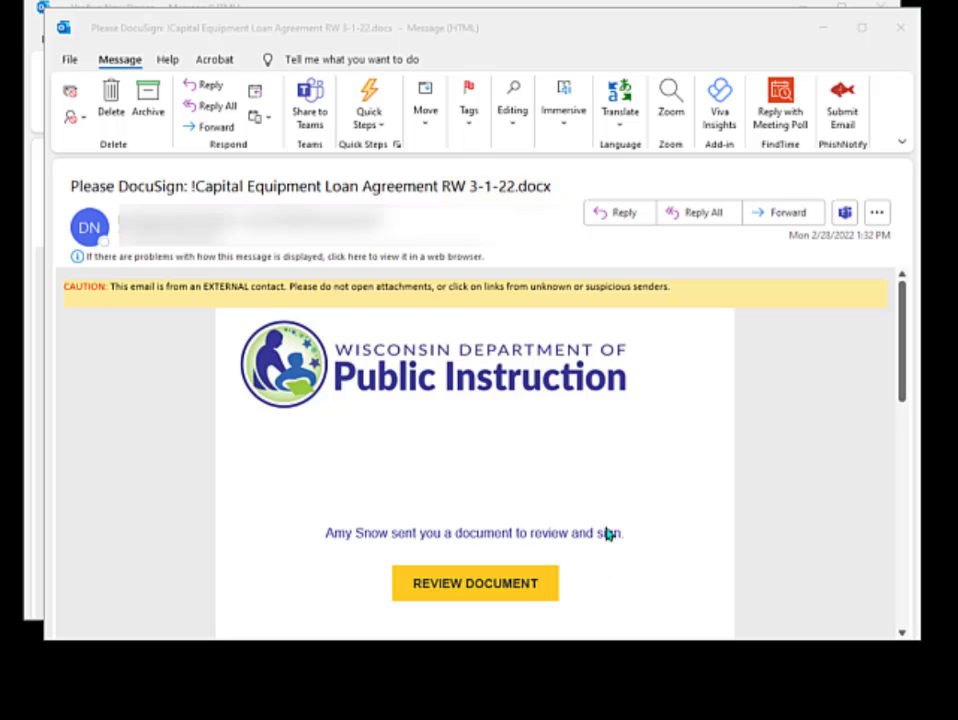
# - Open the Capital Equipment Loan Agreement from the DocuSign email, expand the sender's message and continue to the document
pyautogui.scroll(-3, 685, 485)
pyautogui.scroll(2, 691, 483)
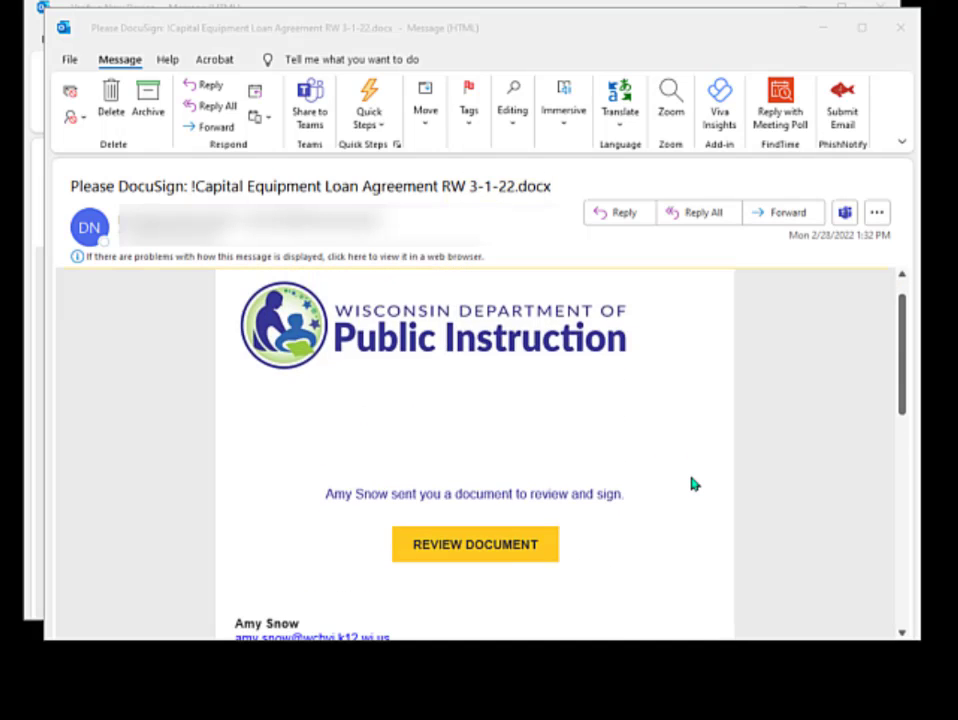
pyautogui.scroll(-5, 694, 484)
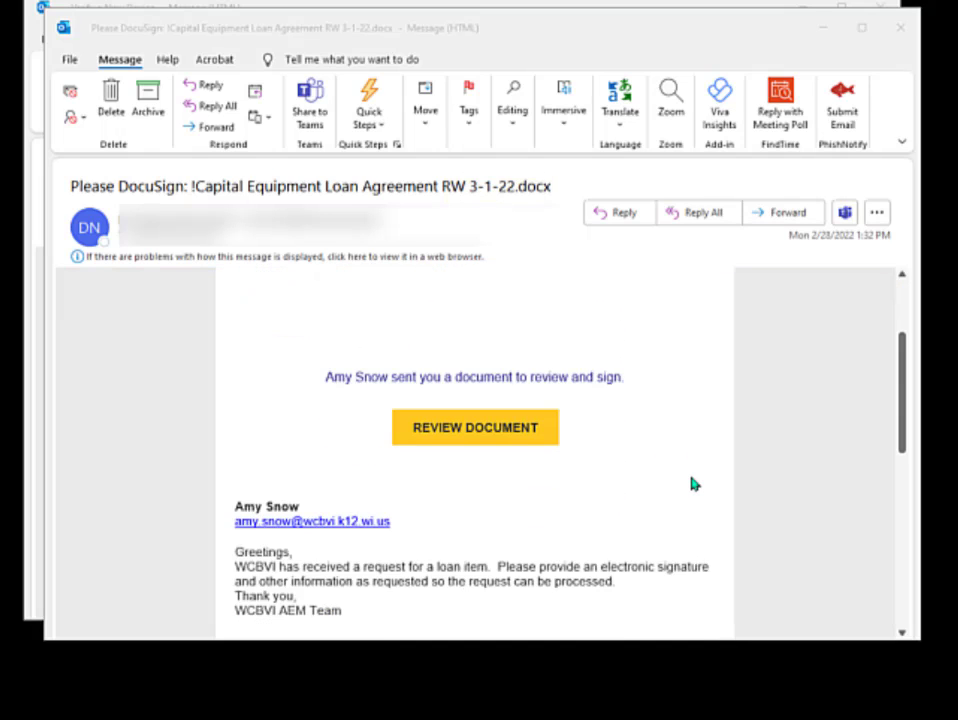
pyautogui.scroll(6, 694, 484)
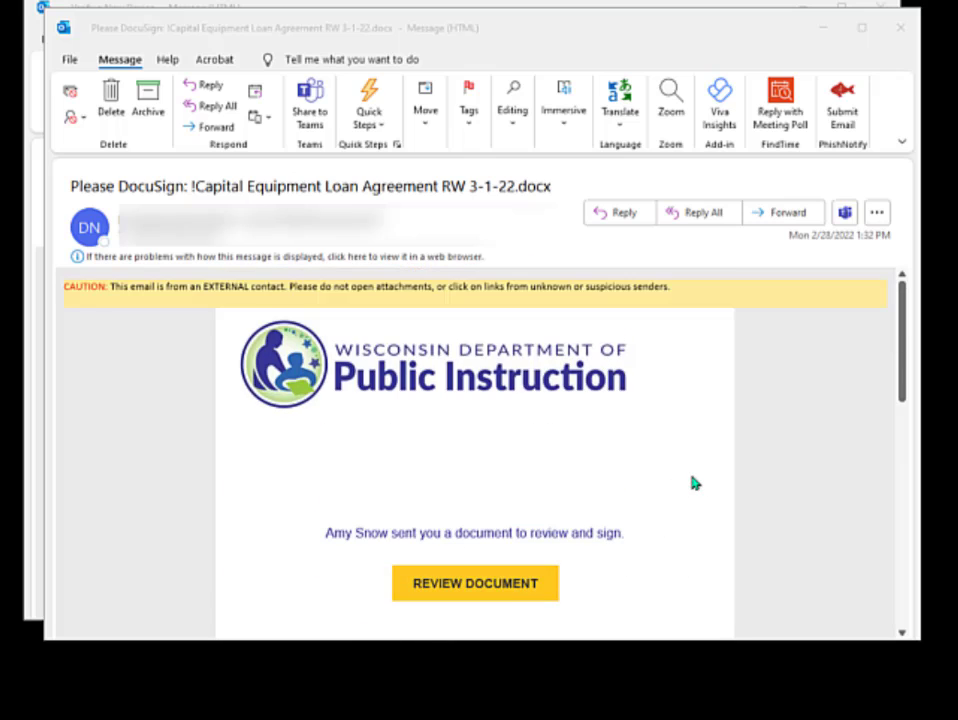
pyautogui.scroll(-1, 694, 484)
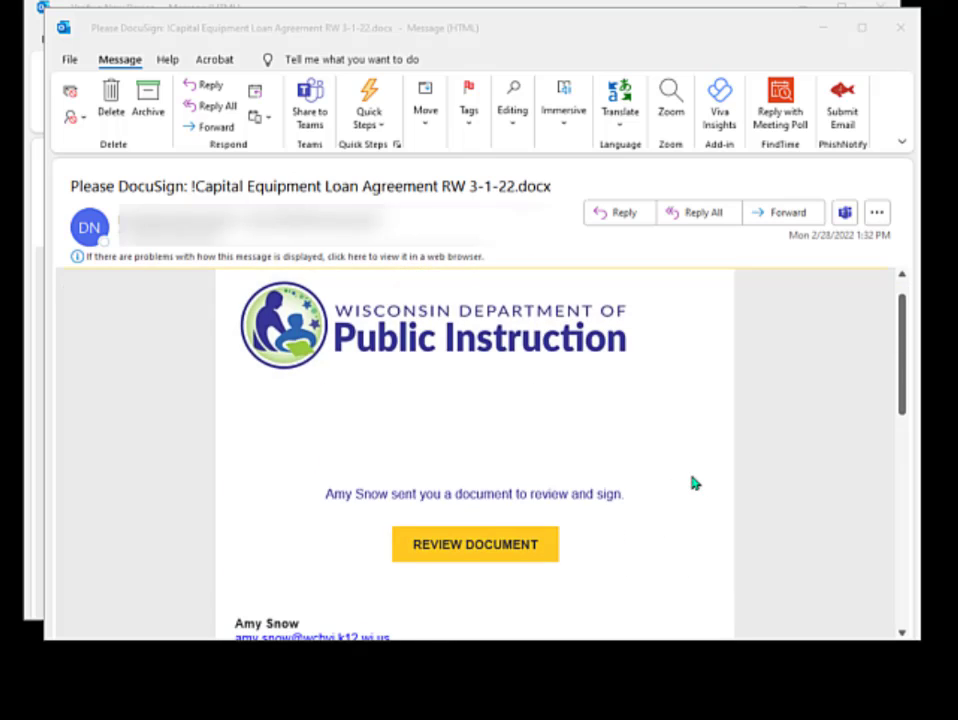
pyautogui.click(466, 546)
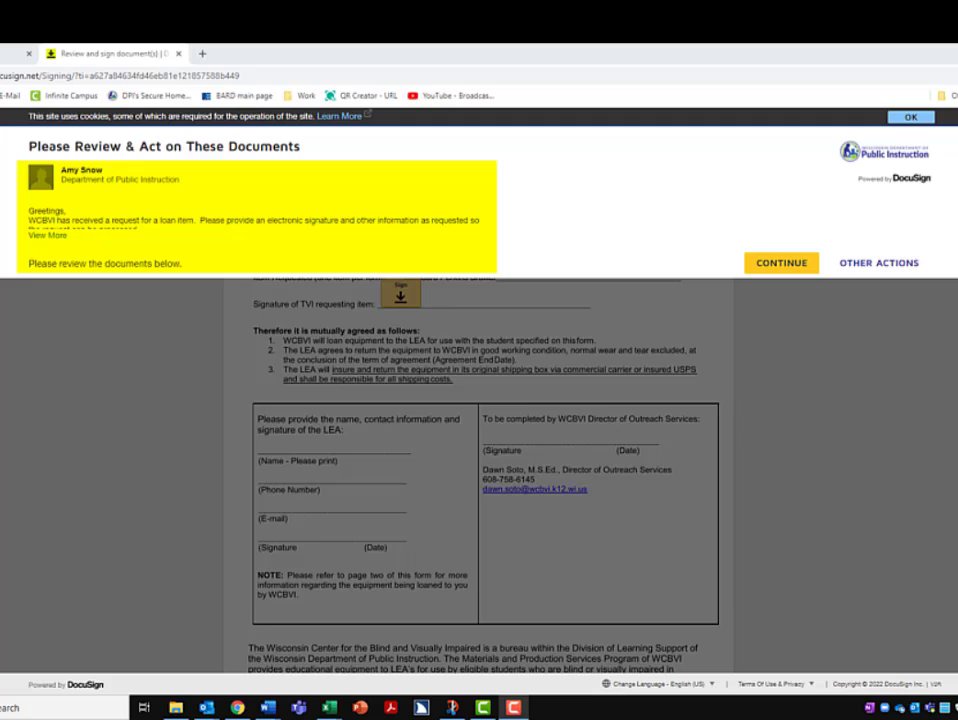
pyautogui.click(52, 236)
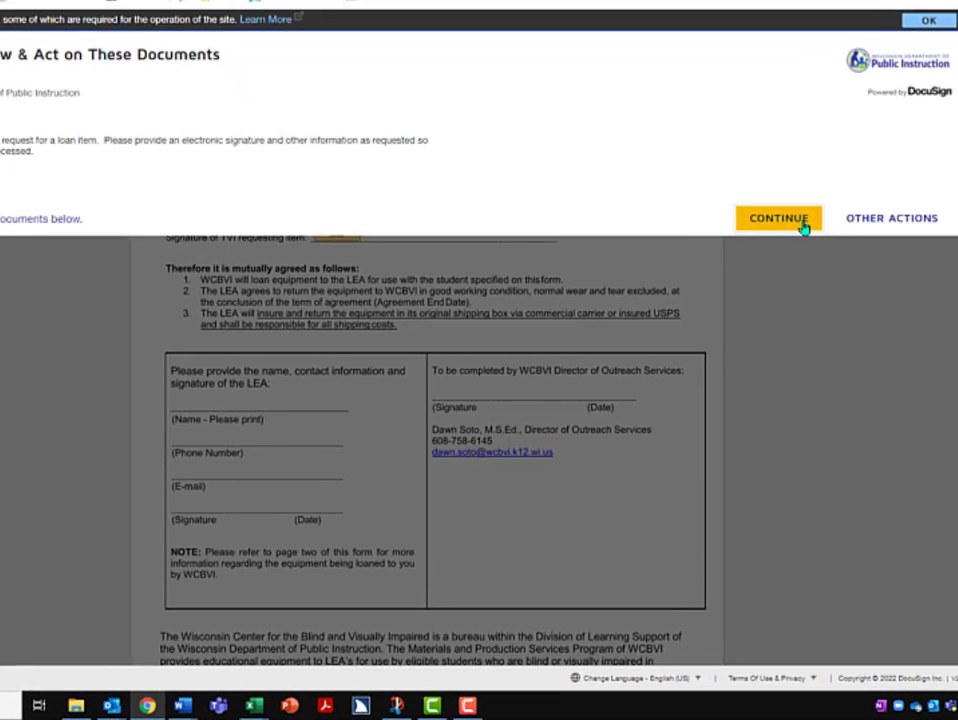
pyautogui.click(795, 291)
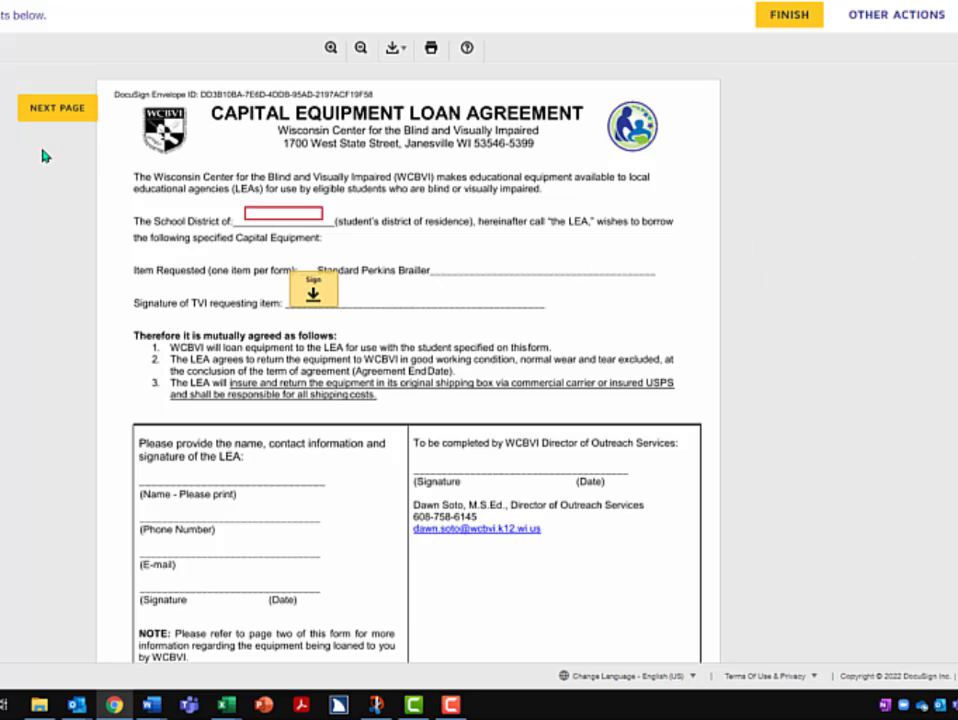
# - Enter Hogwarts as the school district on the first page of the loan agreement
pyautogui.click(280, 212)
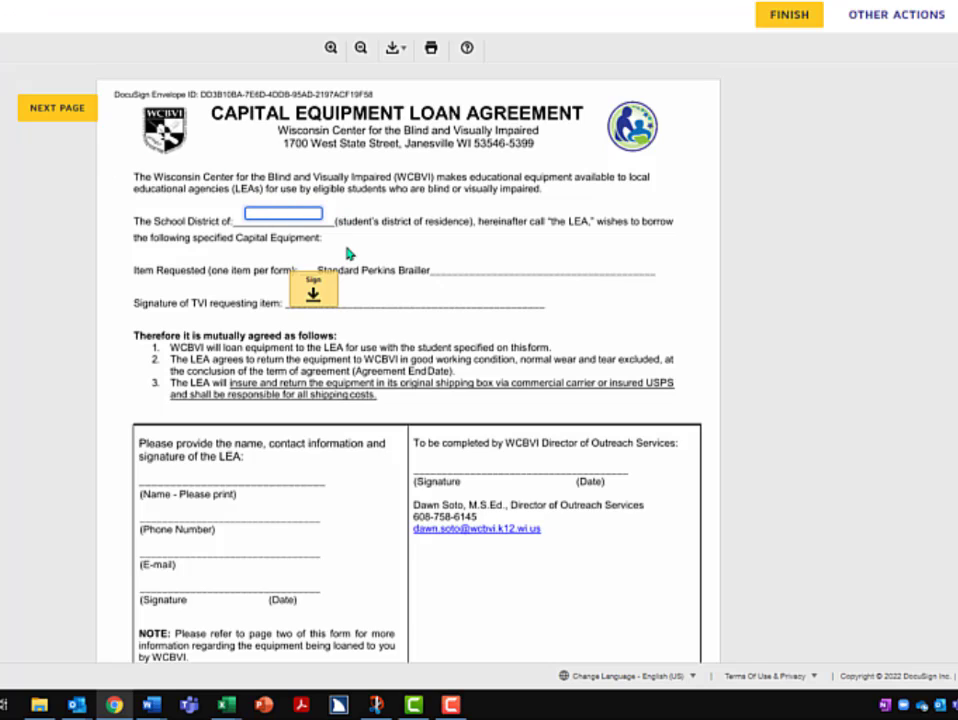
pyautogui.write('Hogwarts')
pyautogui.click(286, 215)
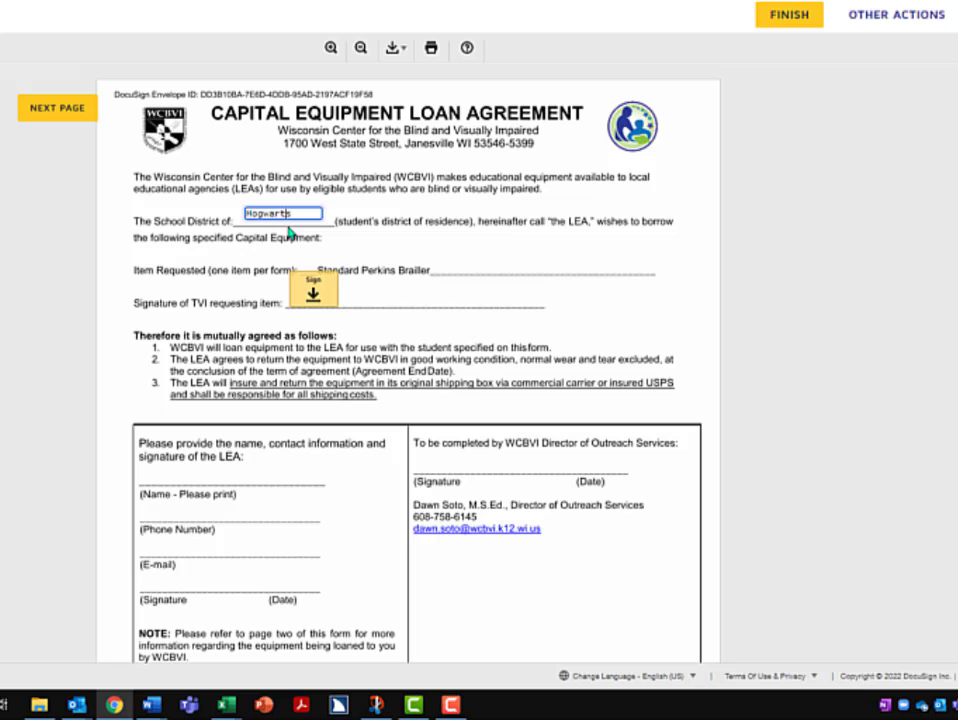
# - Sign as the TVI requesting the item by adopting a new signature instead of the saved one
pyautogui.click(310, 296)
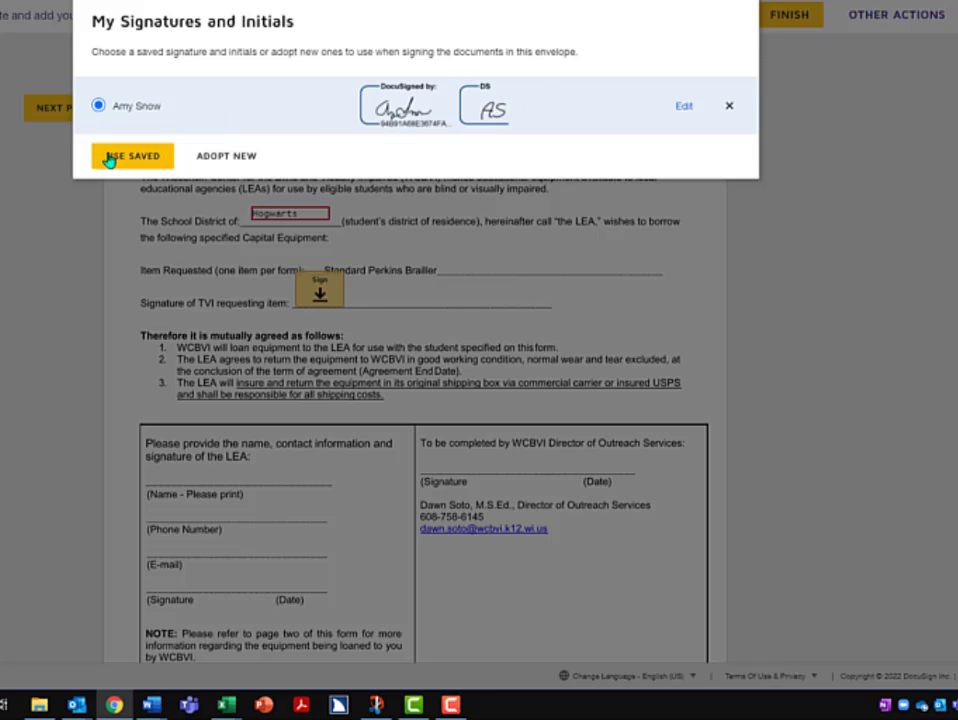
pyautogui.click(228, 156)
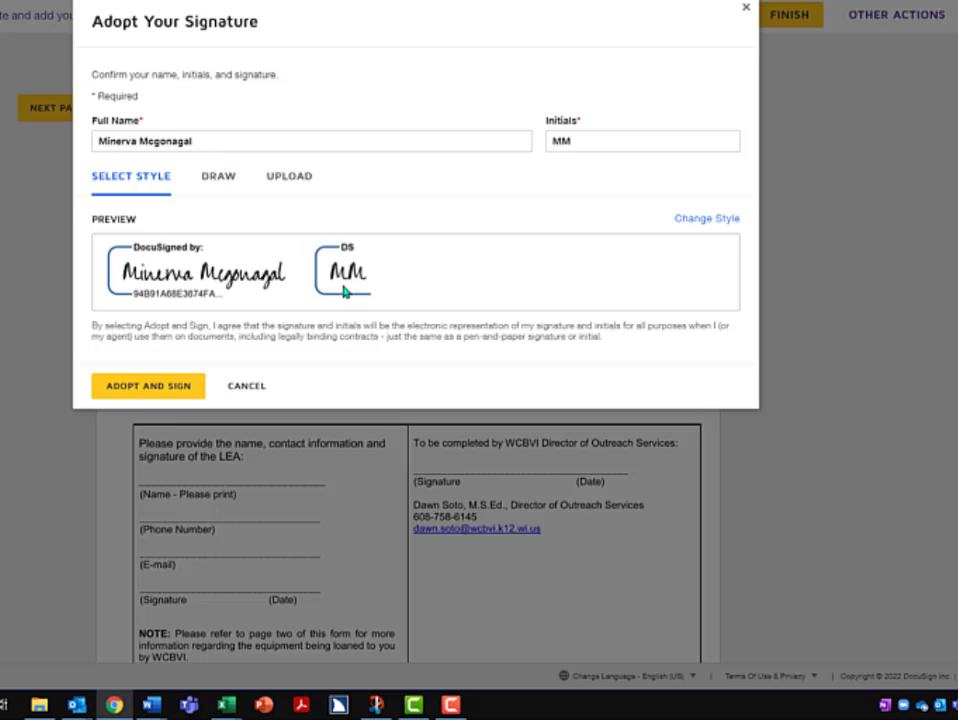
pyautogui.click(150, 390)
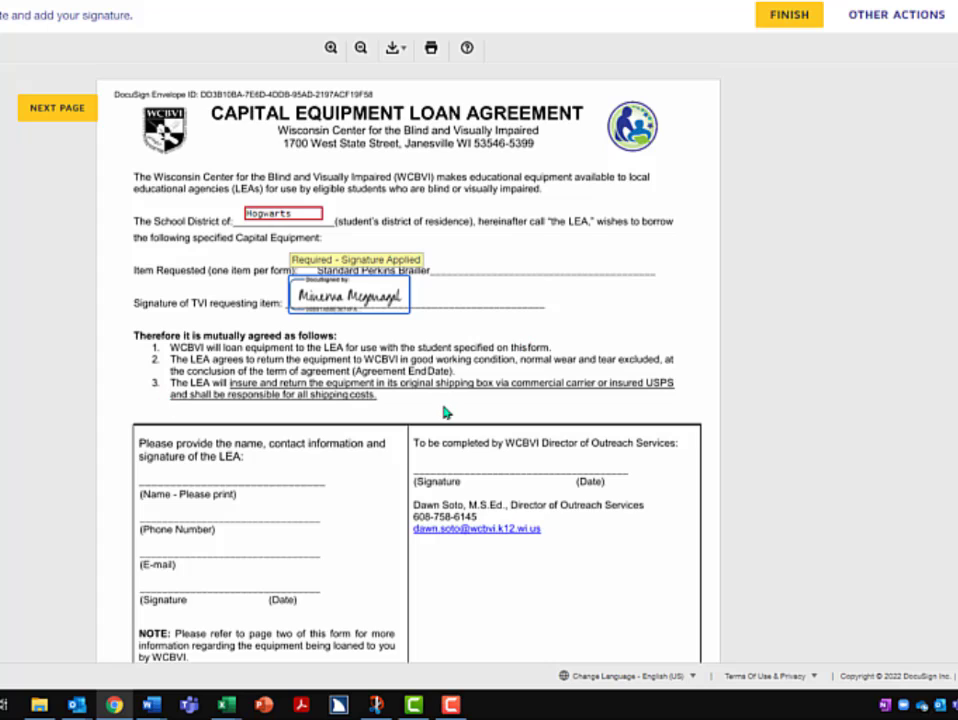
# - Fill in the phone number and email of the teacher responsible for the equipment on page two
pyautogui.scroll(-1, 441, 410)
pyautogui.scroll(-7, 441, 412)
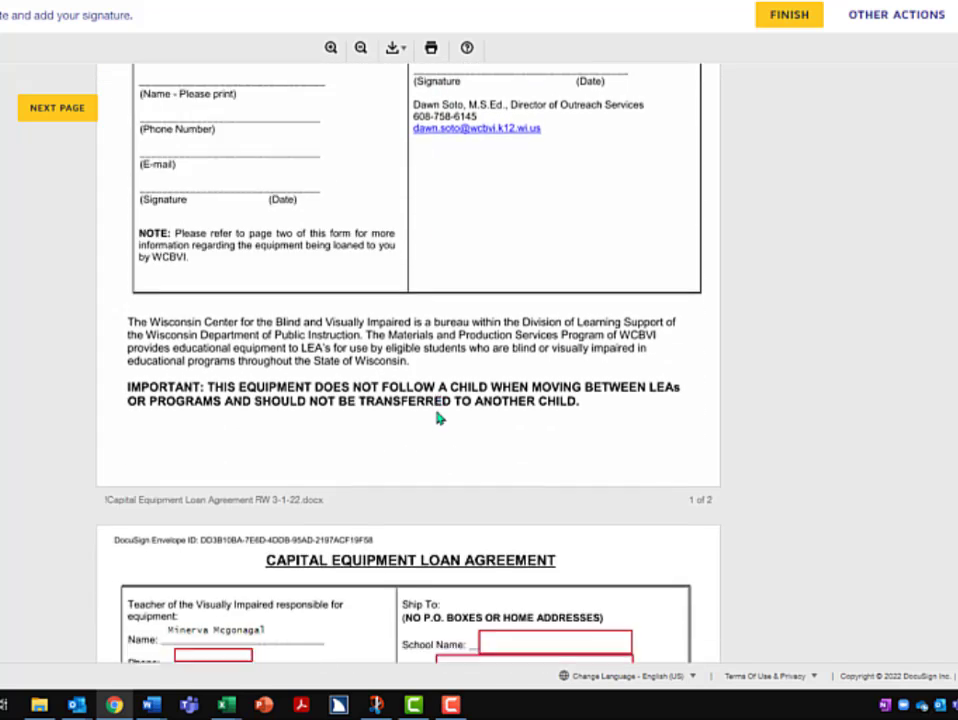
pyautogui.scroll(-3, 440, 419)
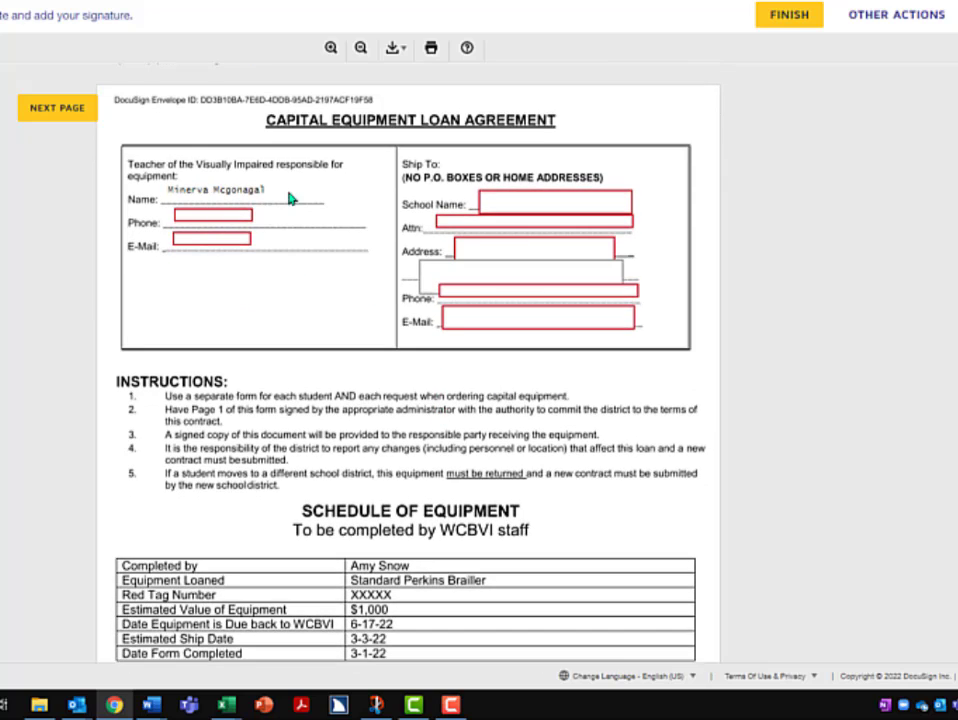
pyautogui.click(213, 217)
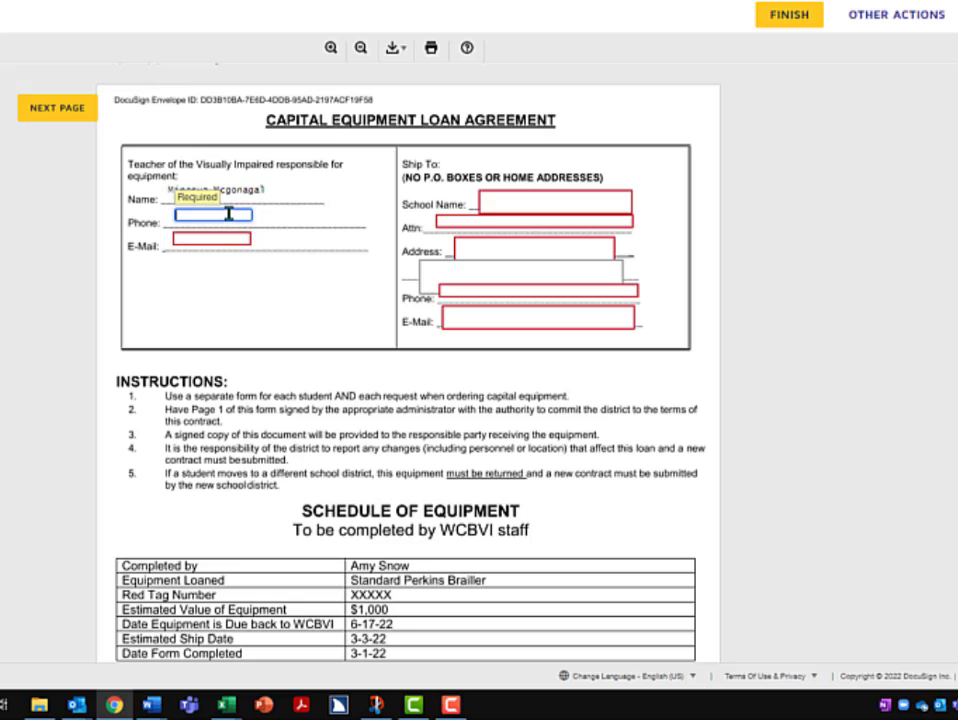
pyautogui.write('123-456-7890')
pyautogui.click(222, 237)
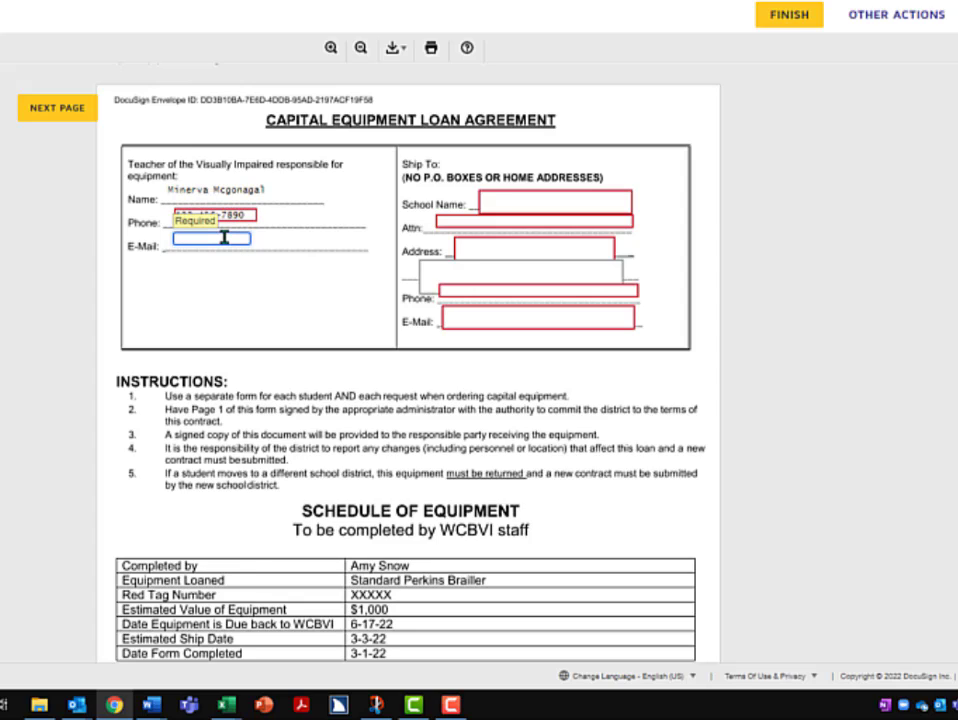
pyautogui.write('minerva@hogwa')
pyautogui.press('BackSpace')
pyautogui.press('BackSpace')
pyautogui.press('BackSpace')
pyautogui.write('g')
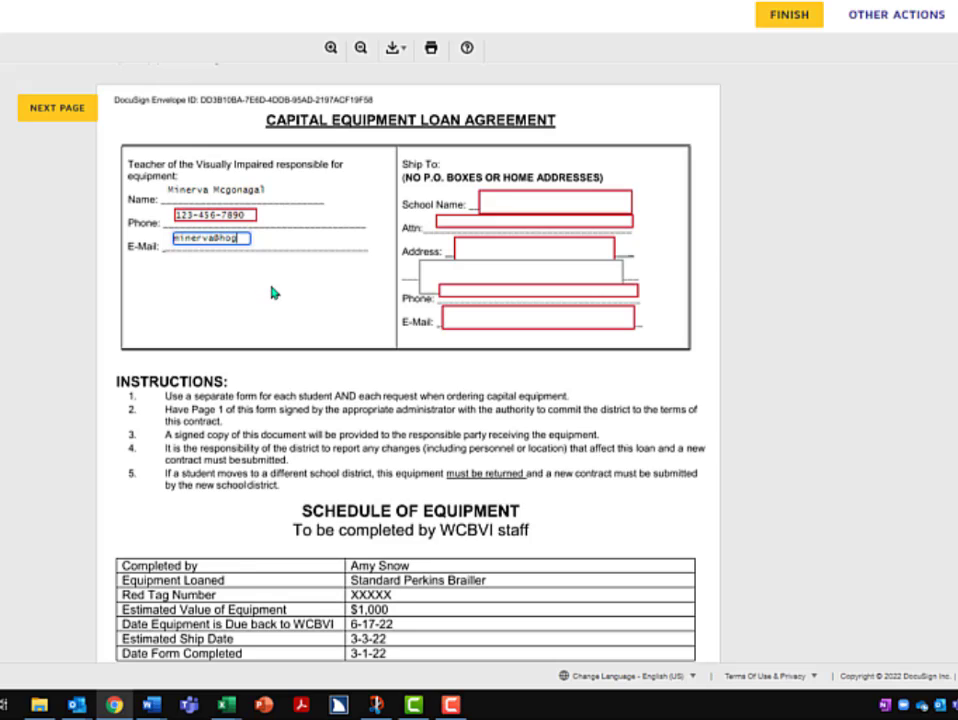
pyautogui.write('warts.wiz')
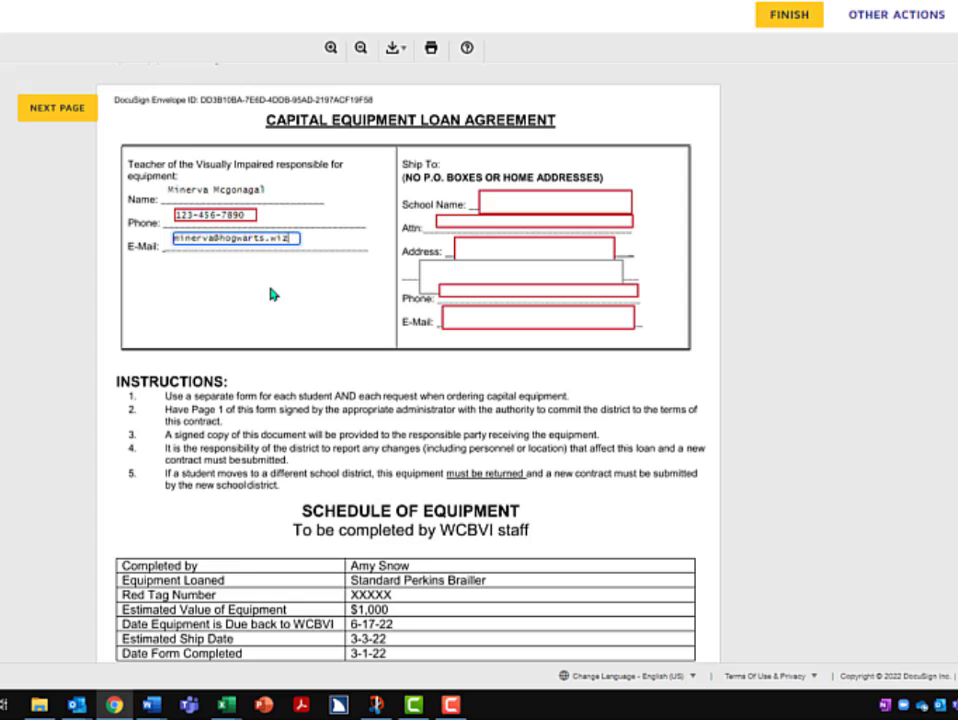
# - Enter Hogwarts as the school name in the Ship To section, with the recipient's name for attention
pyautogui.click(552, 208)
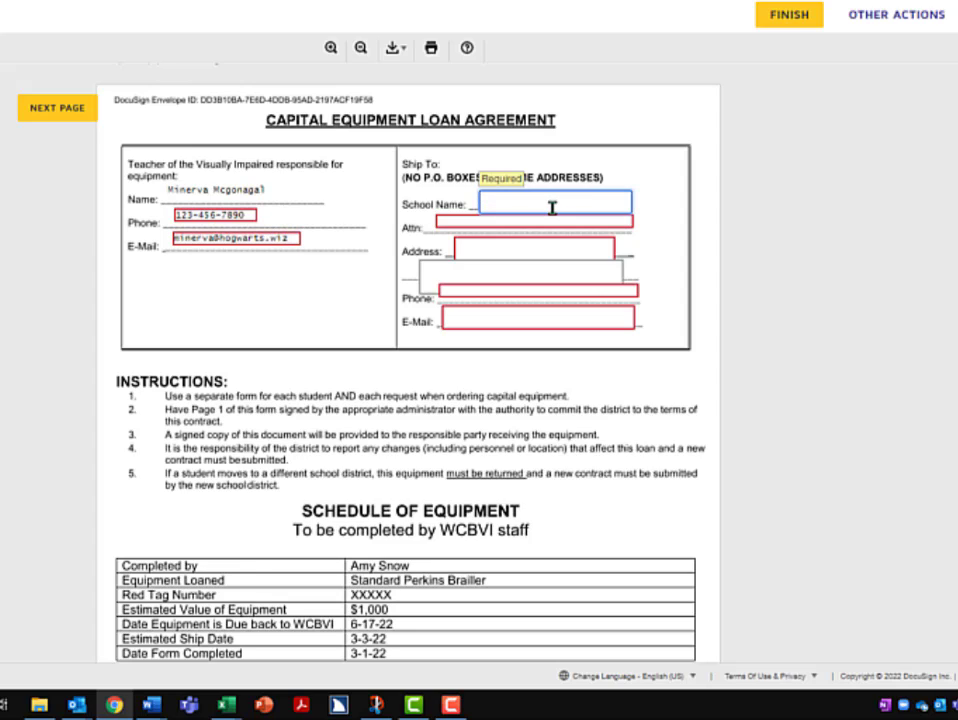
pyautogui.write('Hogwarts')
pyautogui.click(463, 219)
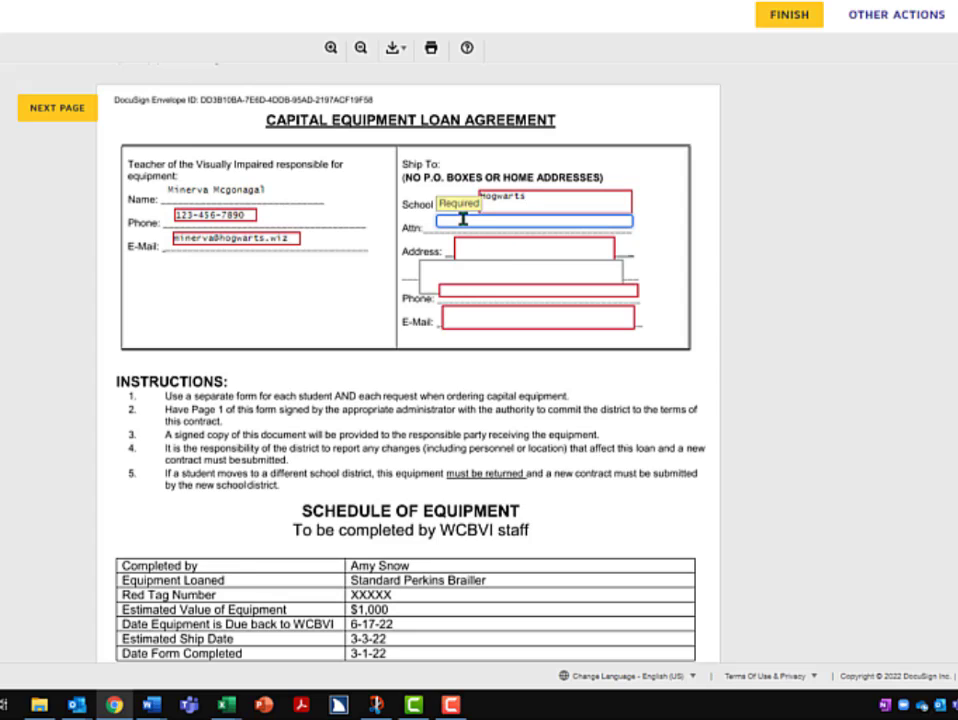
pyautogui.write('M. Mcgonagal')
# - Enter the street address in the Ship To section of the agreement
pyautogui.click(498, 251)
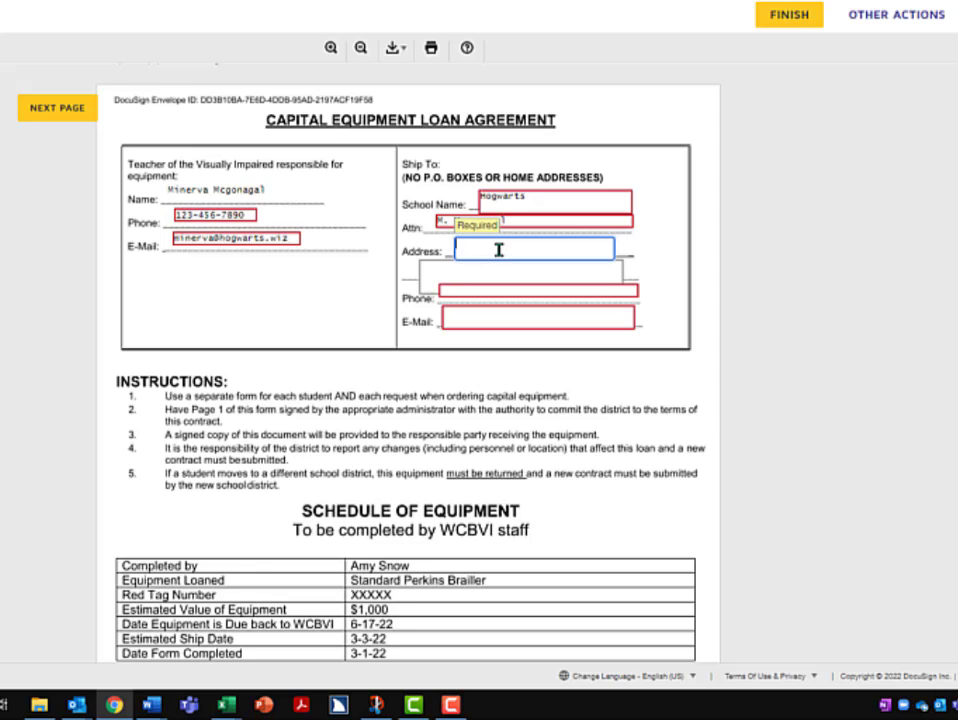
pyautogui.write('1313')
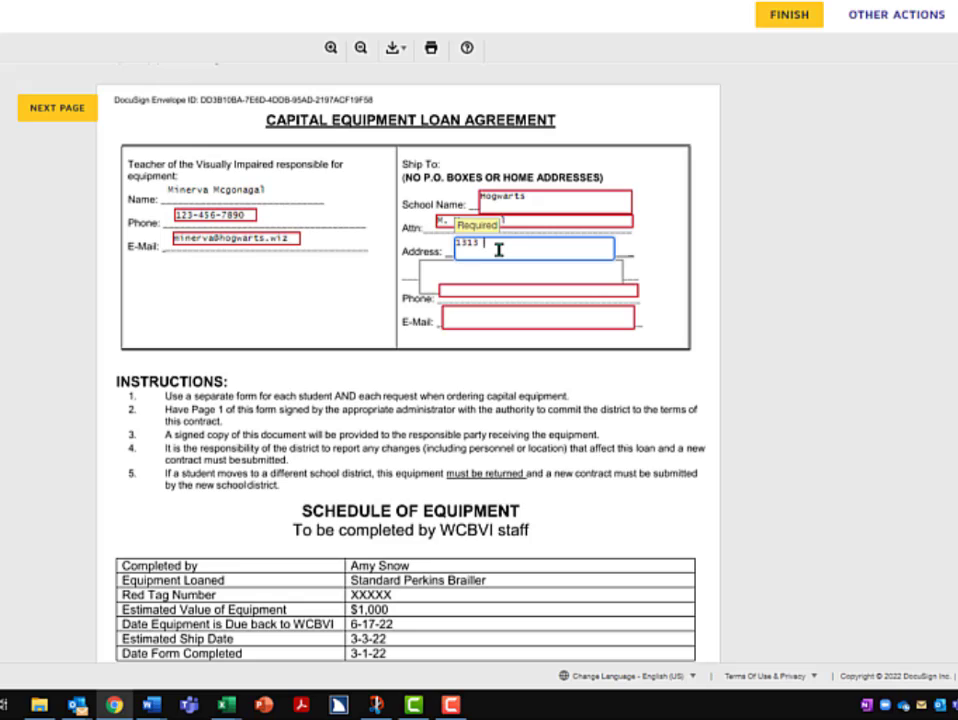
pyautogui.write(' Mo')
pyautogui.write('gwar')
pyautogui.write('ts')
# - Fill in the recipient's phone number and email address in the Ship To section
pyautogui.click(524, 293)
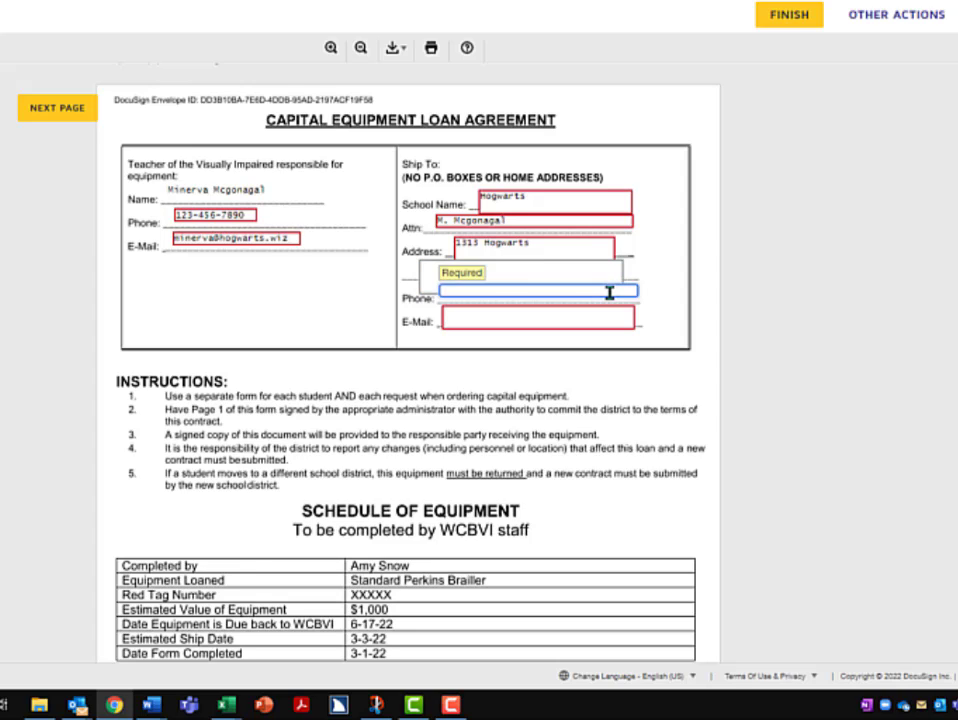
pyautogui.write('3-456-7890')
pyautogui.click(560, 316)
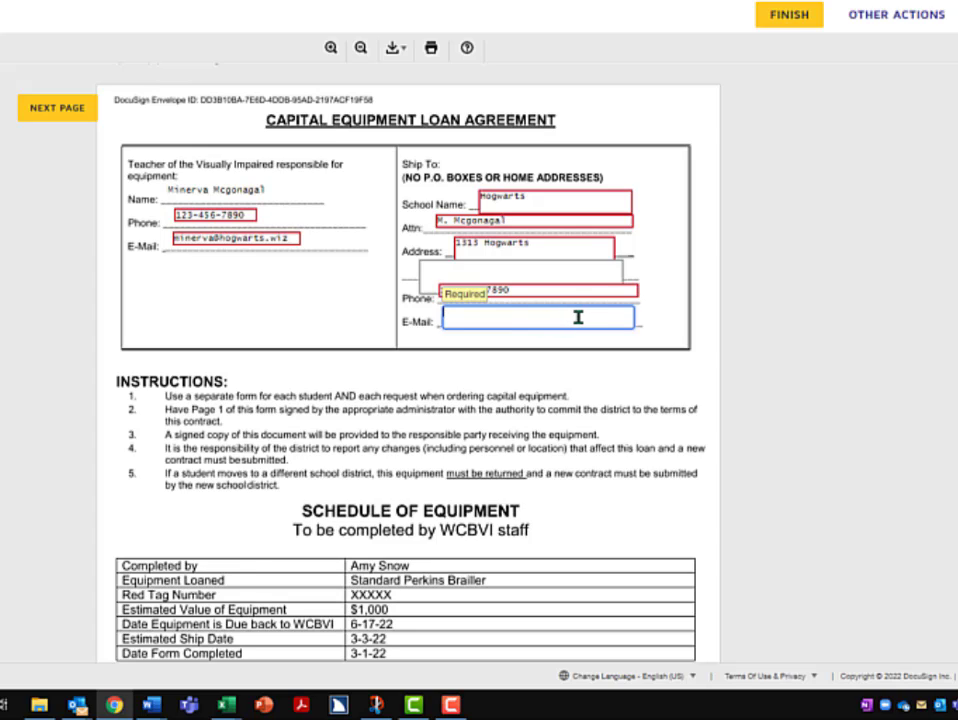
pyautogui.write('minerva@h')
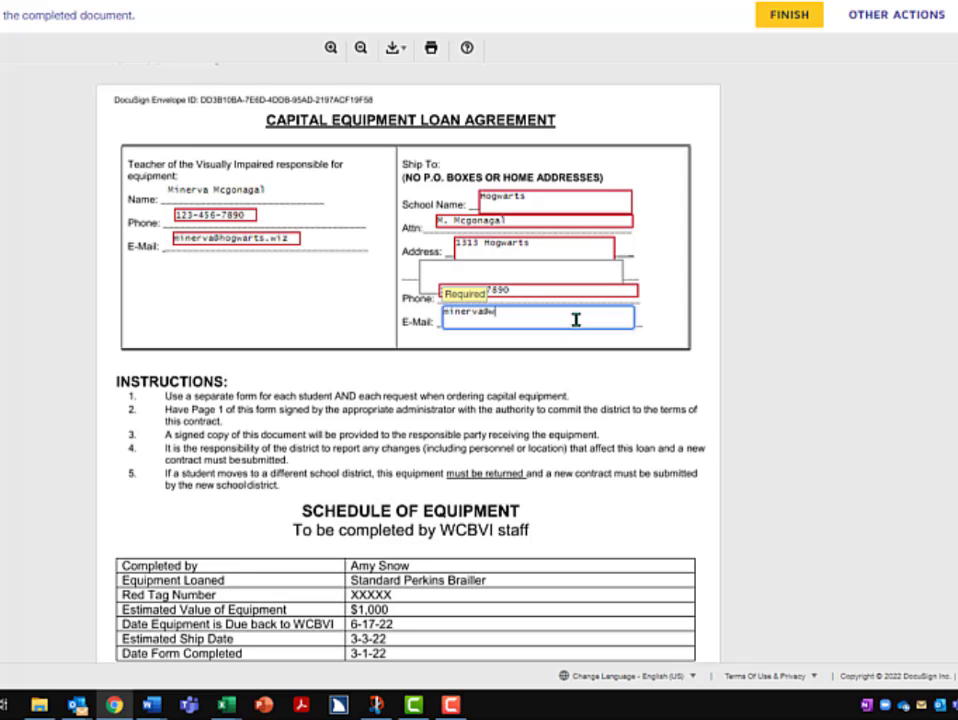
pyautogui.press('BackSpace')
pyautogui.write('hogwarts.wiz')
# - Look over both pages of the agreement, finish signing it and decline the offer to log in to DocuSign
pyautogui.scroll(-4, 576, 340)
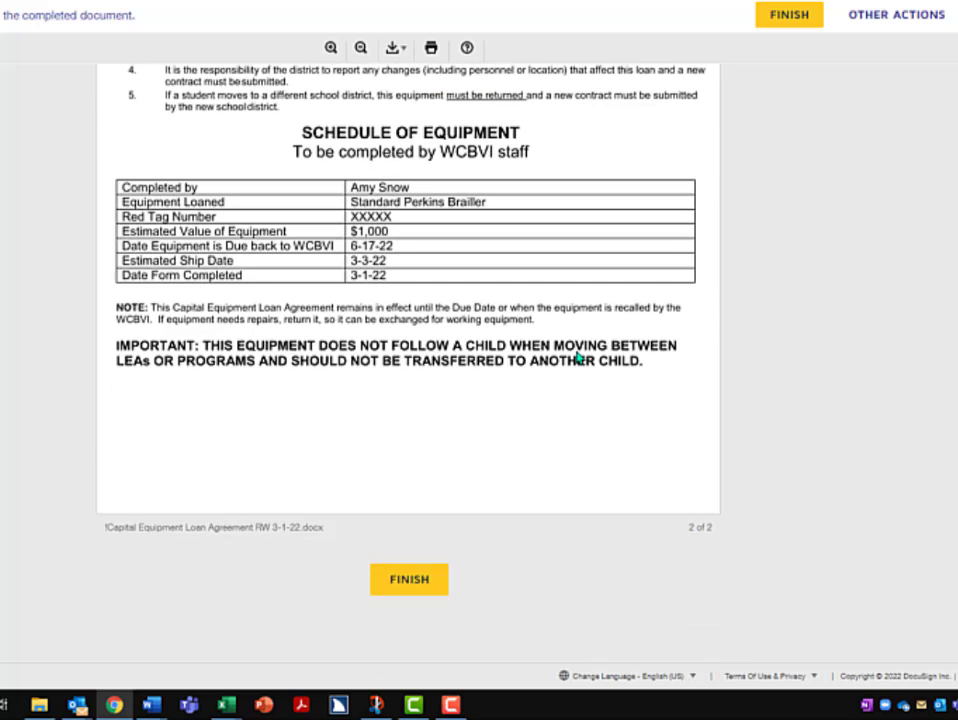
pyautogui.scroll(5, 577, 360)
pyautogui.scroll(4, 577, 355)
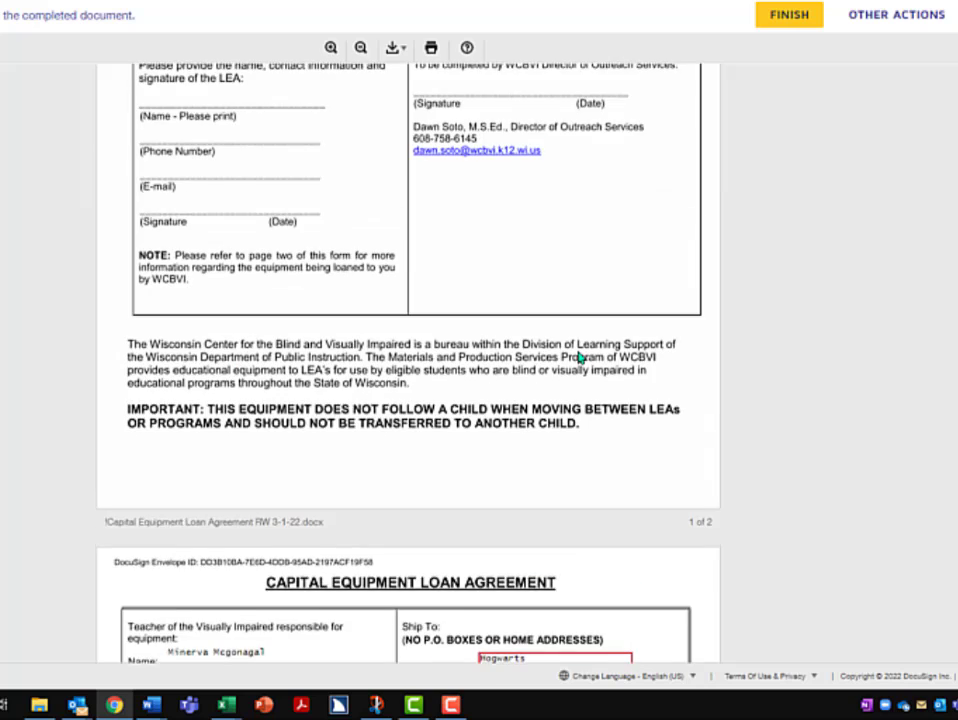
pyautogui.scroll(-9, 580, 357)
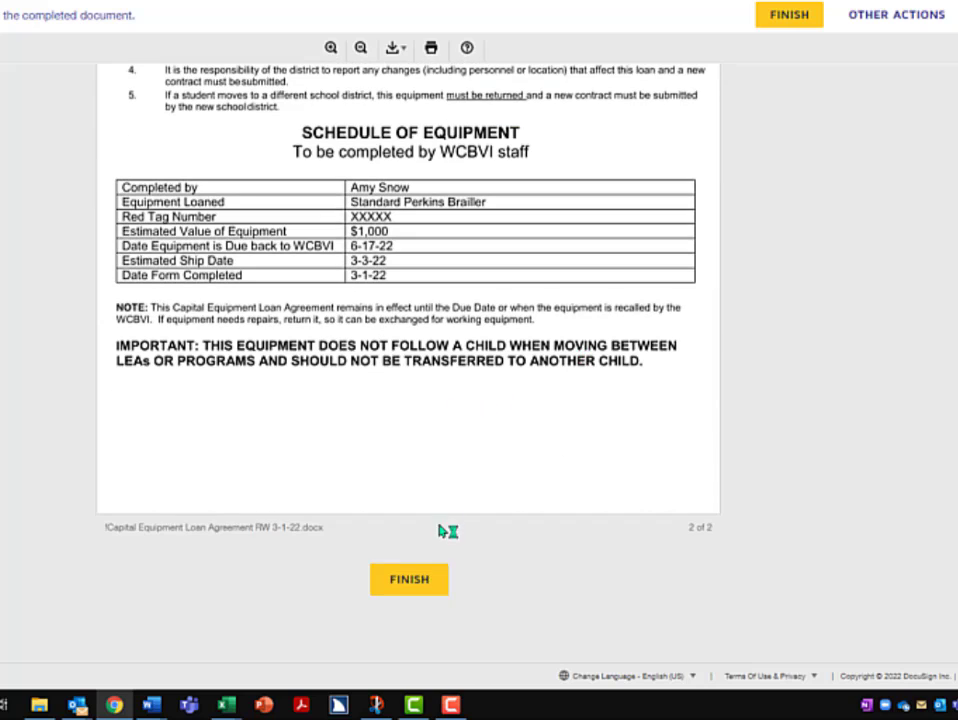
pyautogui.scroll(2, 776, 502)
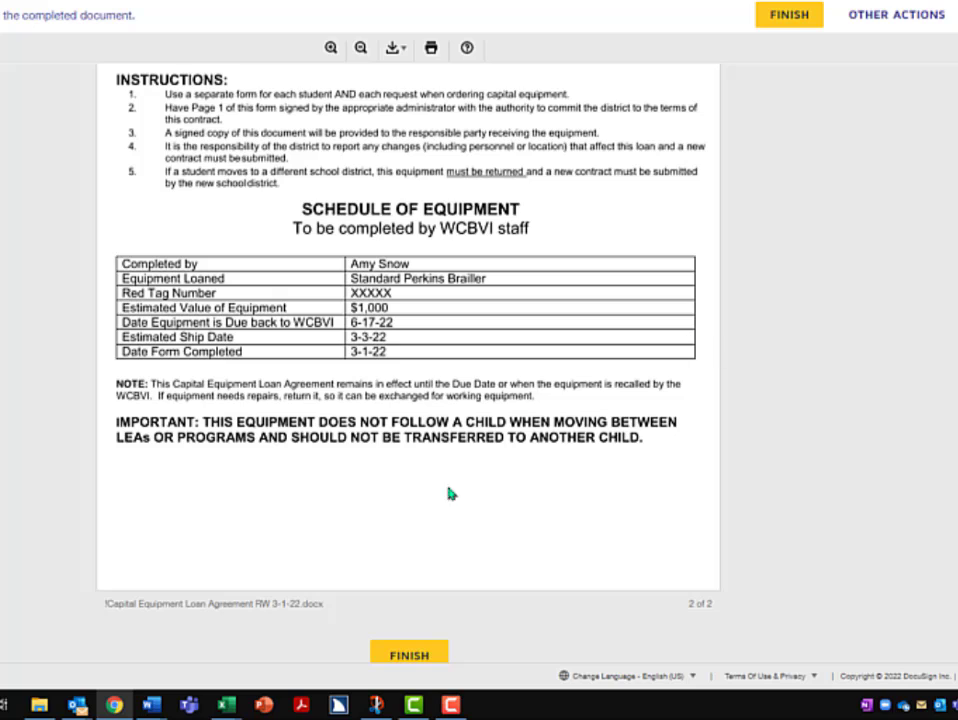
pyautogui.click(423, 657)
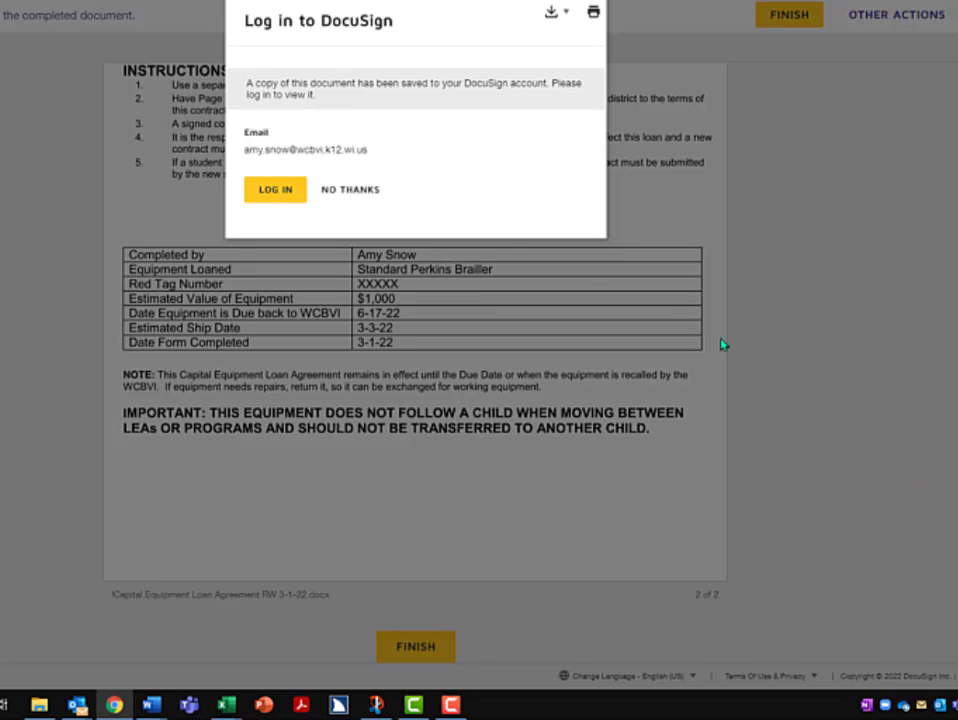
pyautogui.click(351, 190)
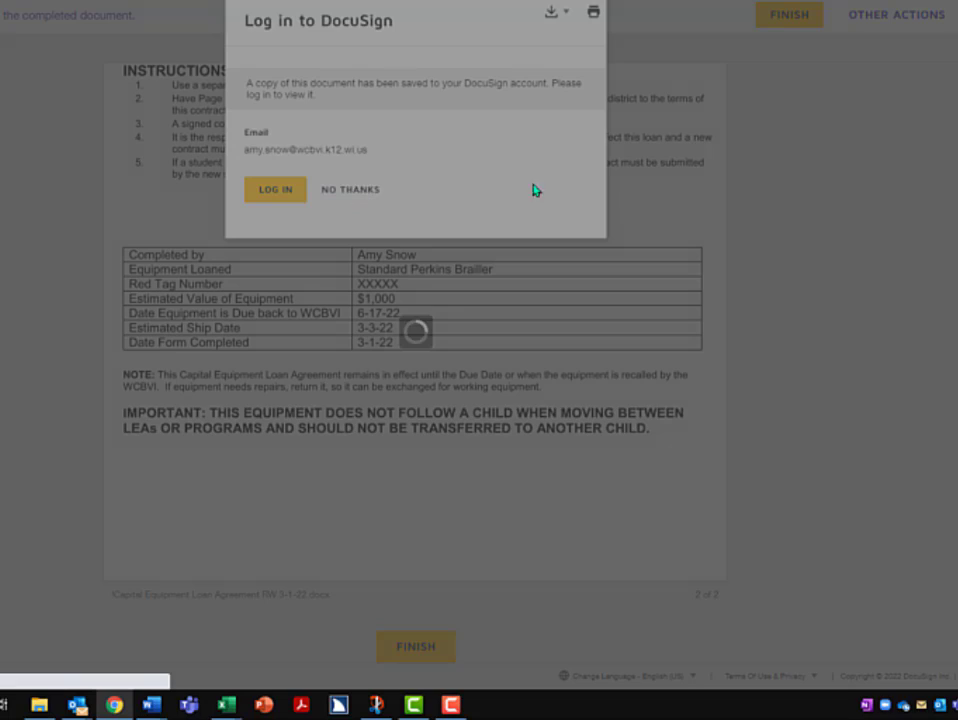